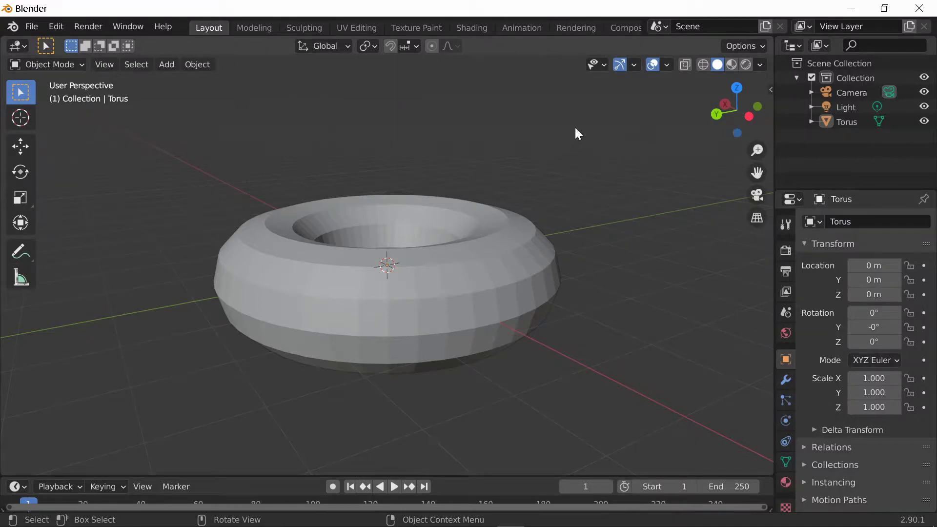
# Switch the torus from Object Mode to Edit Mode.
pyautogui.scroll(-1, 581, 124)
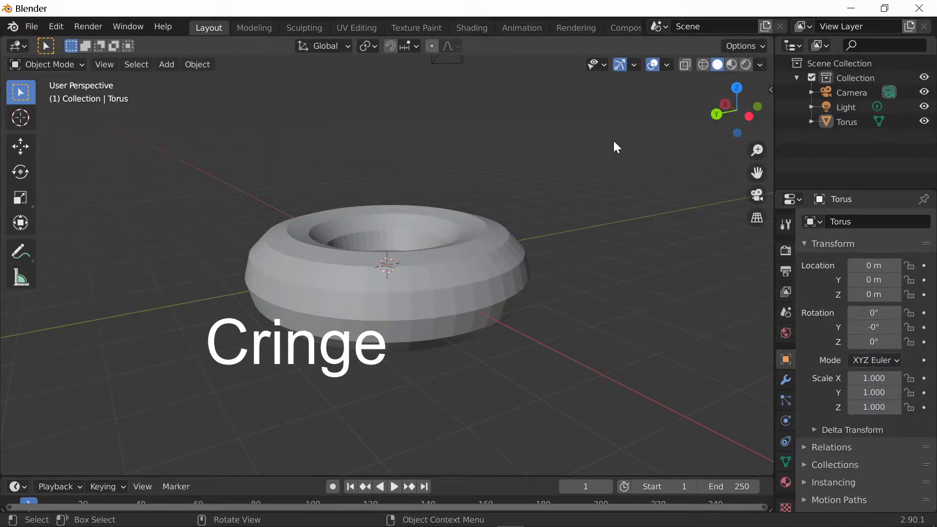
pyautogui.moveTo(613, 146); pyautogui.dragTo(272, 282, button='middle')
pyautogui.scroll(-5, 252, 234)
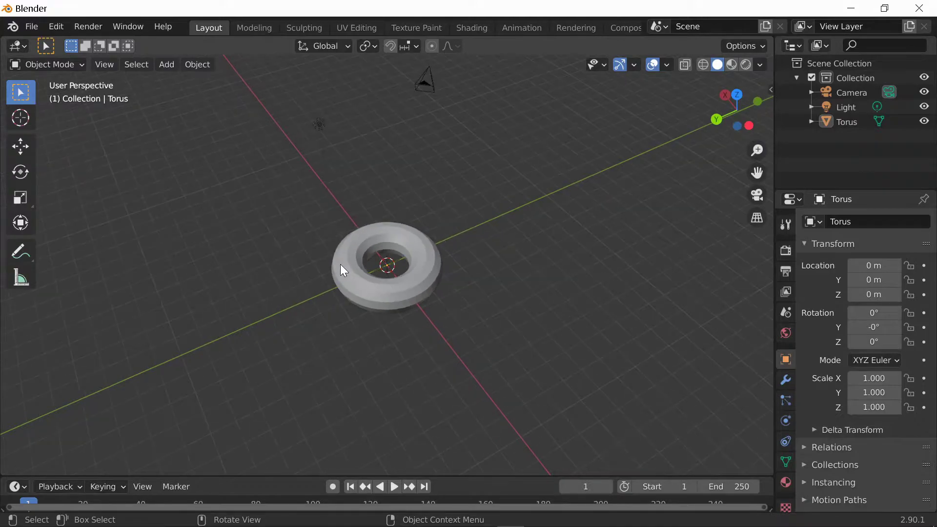
pyautogui.scroll(5, 367, 270)
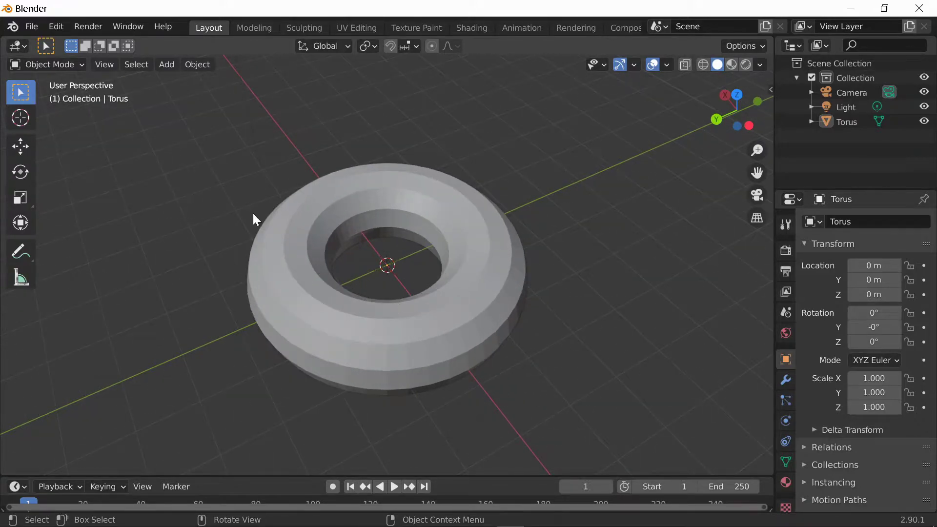
pyautogui.moveTo(214, 218); pyautogui.dragTo(359, 180, button='middle')
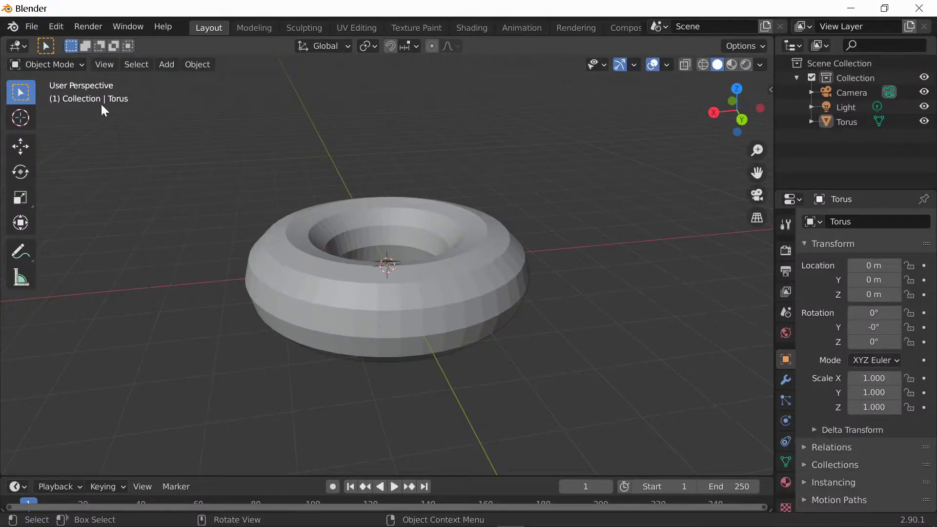
pyautogui.click(77, 69)
pyautogui.click(52, 97)
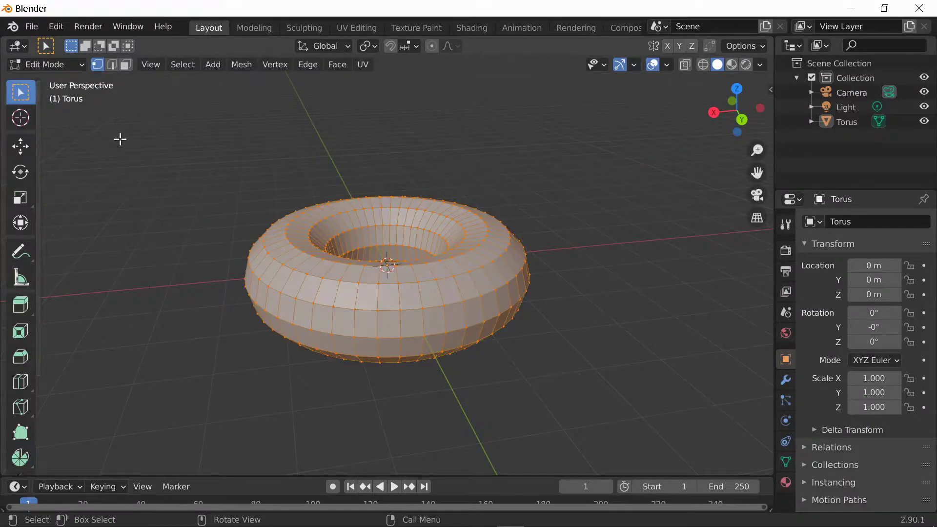
# Clear the selection and try to box-select the vertices of the torus's upper half from a side perspective.
pyautogui.moveTo(654, 325); pyautogui.dragTo(643, 286, button='middle')
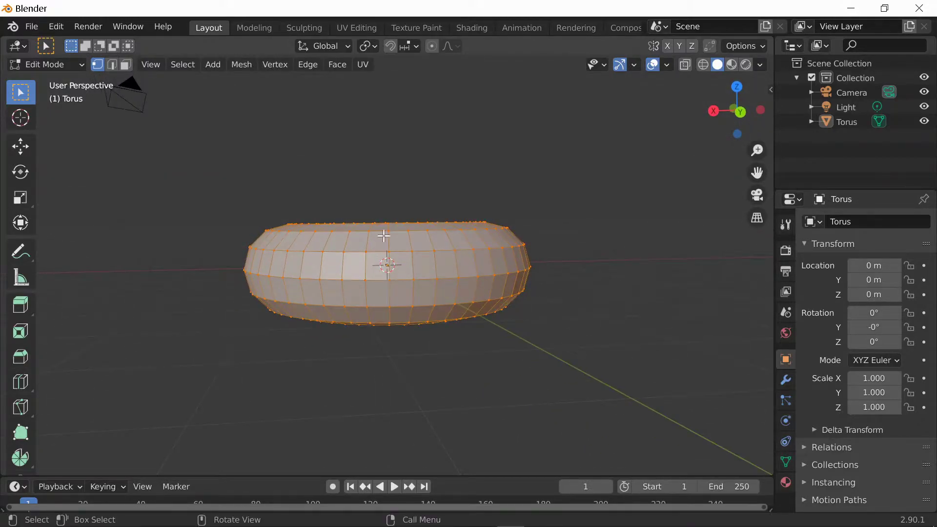
pyautogui.click(224, 207)
pyautogui.press('b')
pyautogui.moveTo(213, 187); pyautogui.dragTo(583, 252)
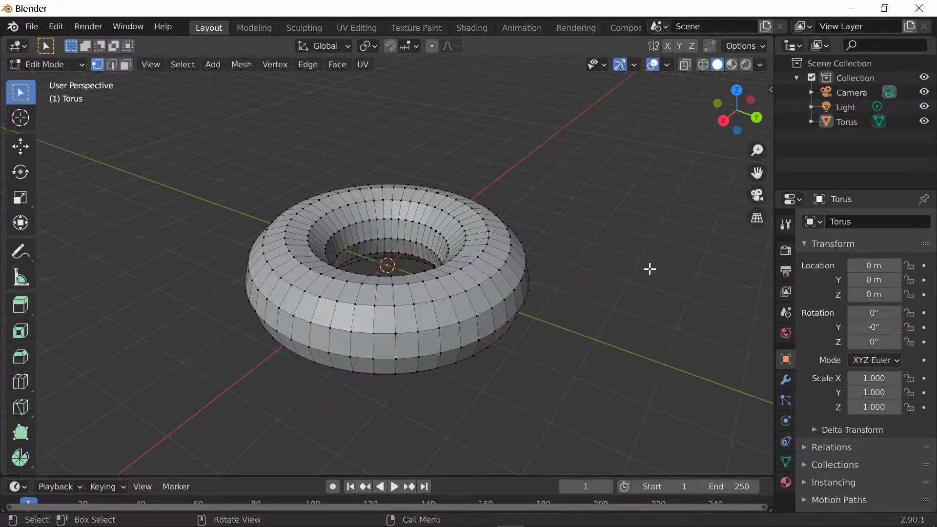
# Try to box-select the torus's upper vertices in an orthographic side view with the solid mesh display.
pyautogui.moveTo(649, 350); pyautogui.dragTo(590, 320, button='middle')
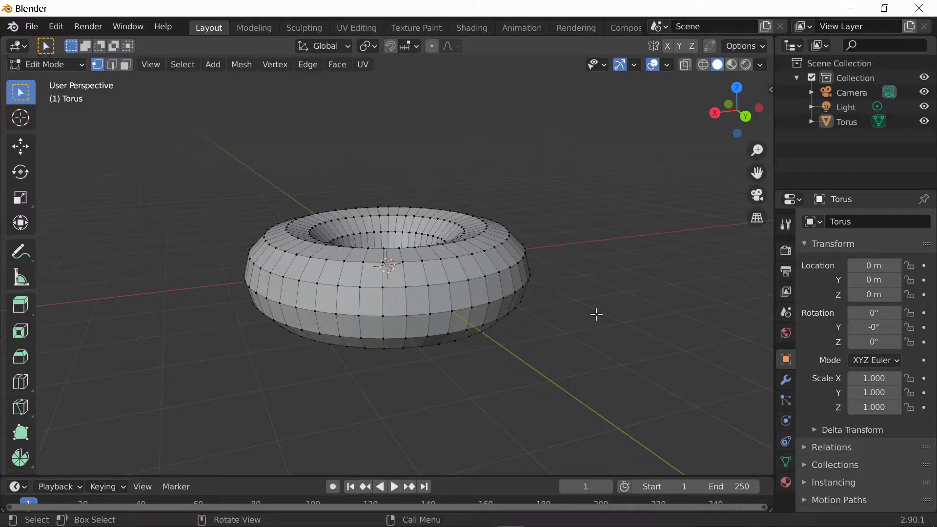
pyautogui.press('KP_1')
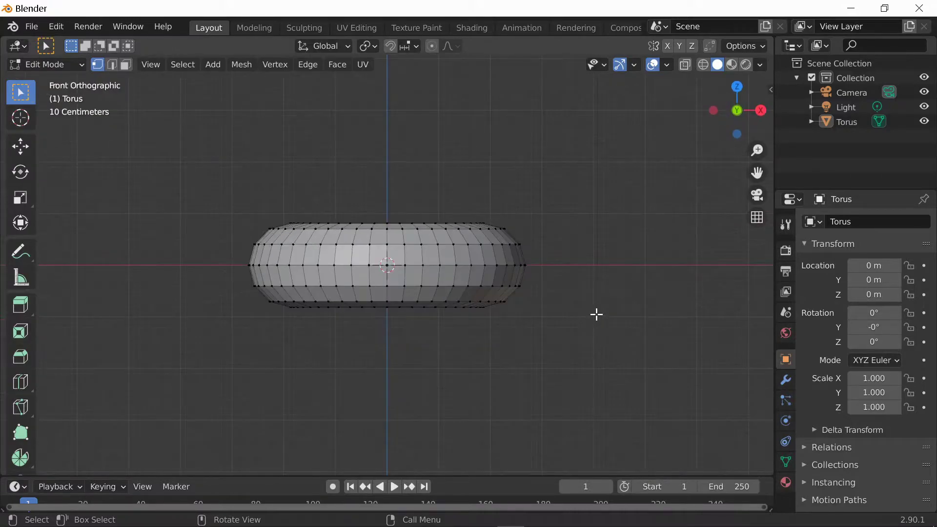
pyautogui.click(738, 86)
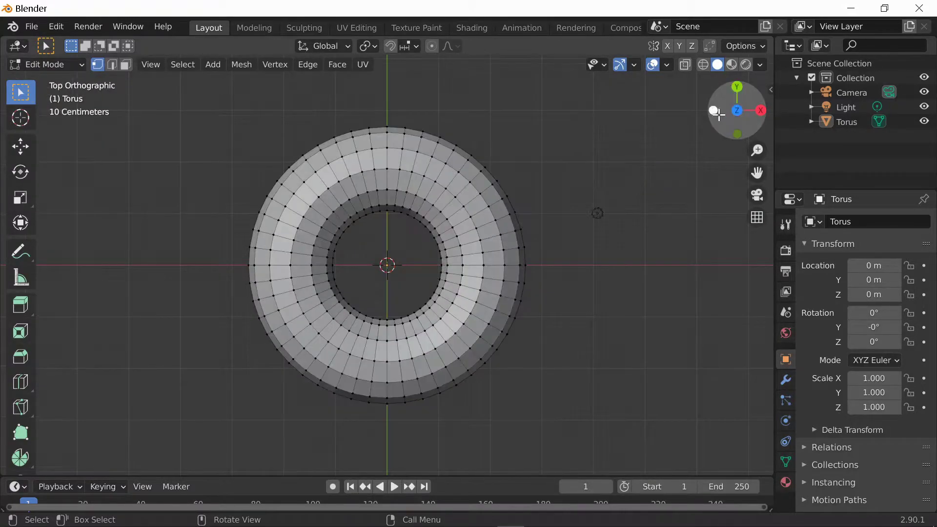
pyautogui.click(759, 110)
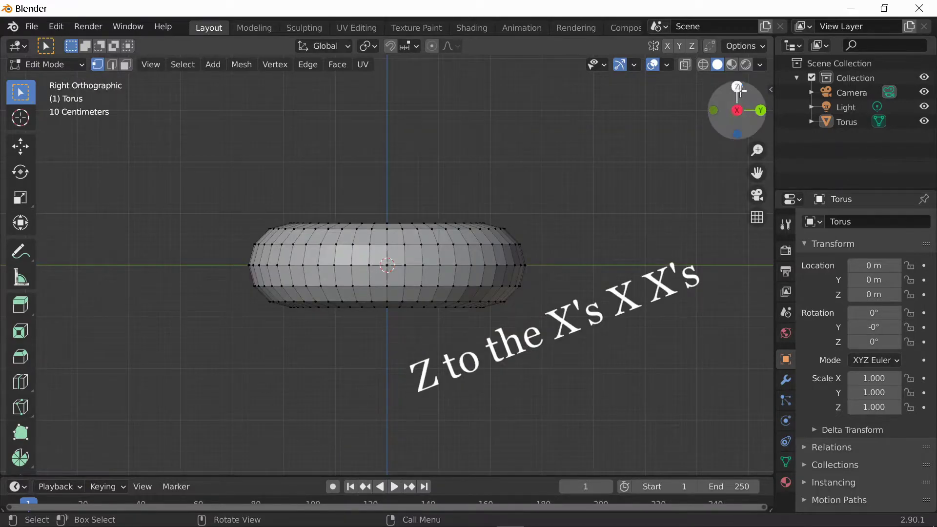
pyautogui.click(739, 89)
pyautogui.click(736, 88)
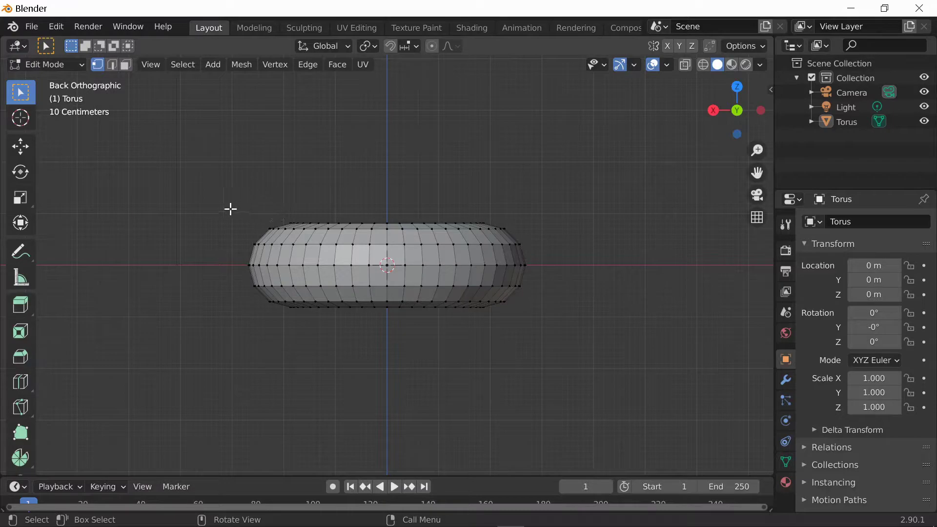
pyautogui.moveTo(205, 195); pyautogui.dragTo(606, 251)
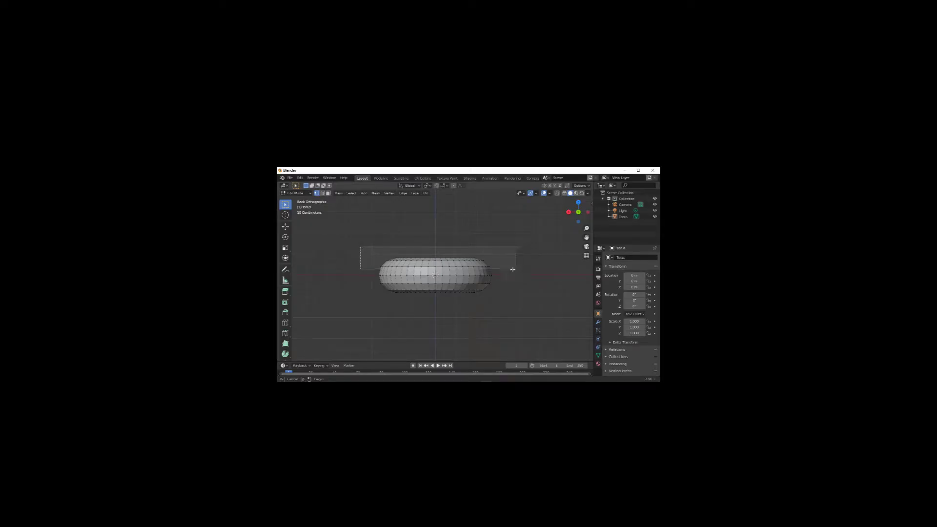
pyautogui.moveTo(513, 269); pyautogui.dragTo(522, 267)
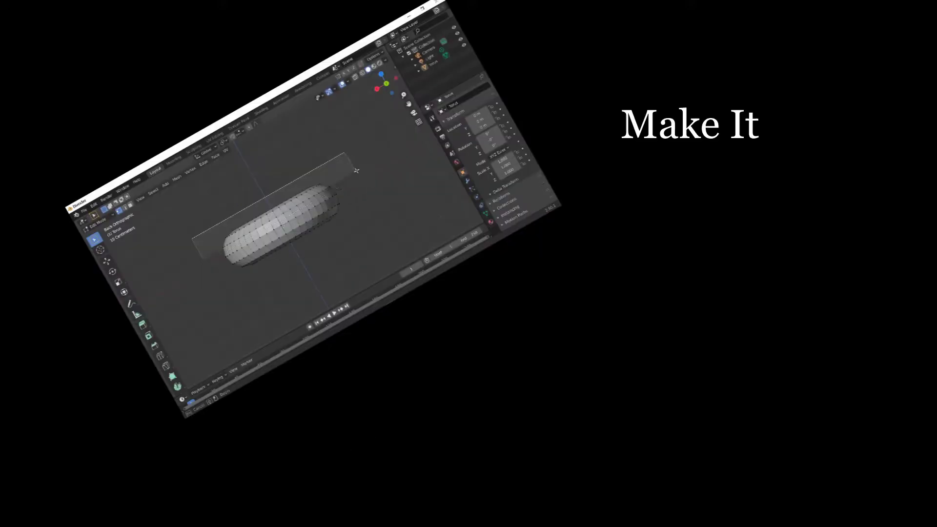
pyautogui.moveTo(356, 171); pyautogui.dragTo(367, 169)
pyautogui.moveTo(337, 181); pyautogui.dragTo(355, 163, button='middle')
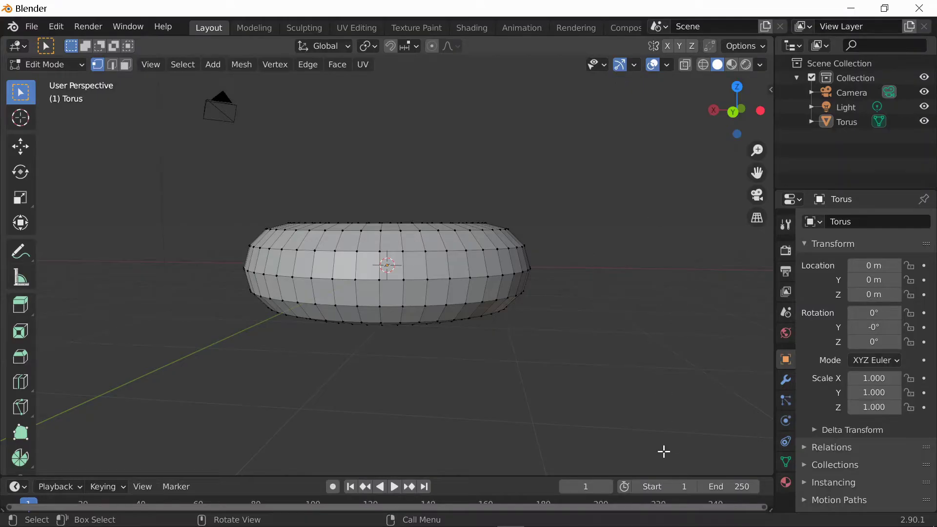
# Enable X-ray display and box-select all vertices above the torus's middle ring in front orthographic view.
pyautogui.click(686, 65)
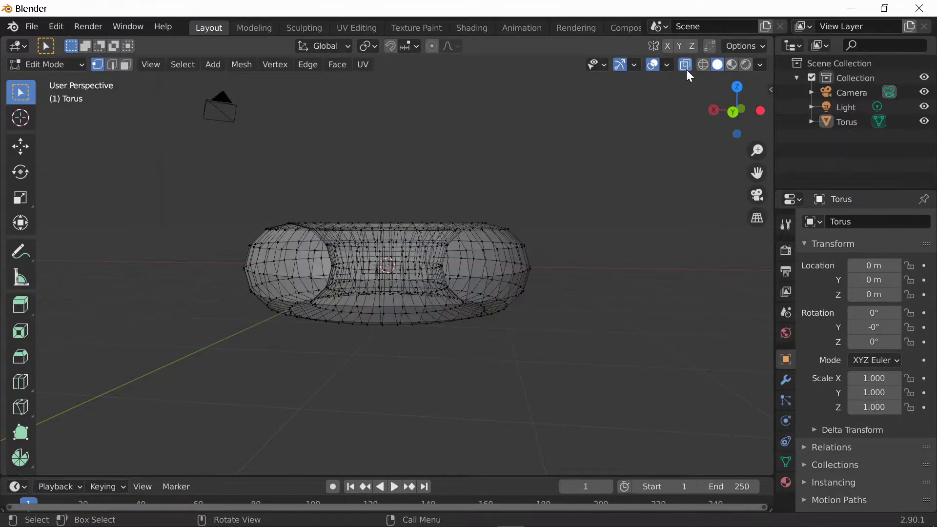
pyautogui.moveTo(382, 157); pyautogui.dragTo(274, 147, button='middle')
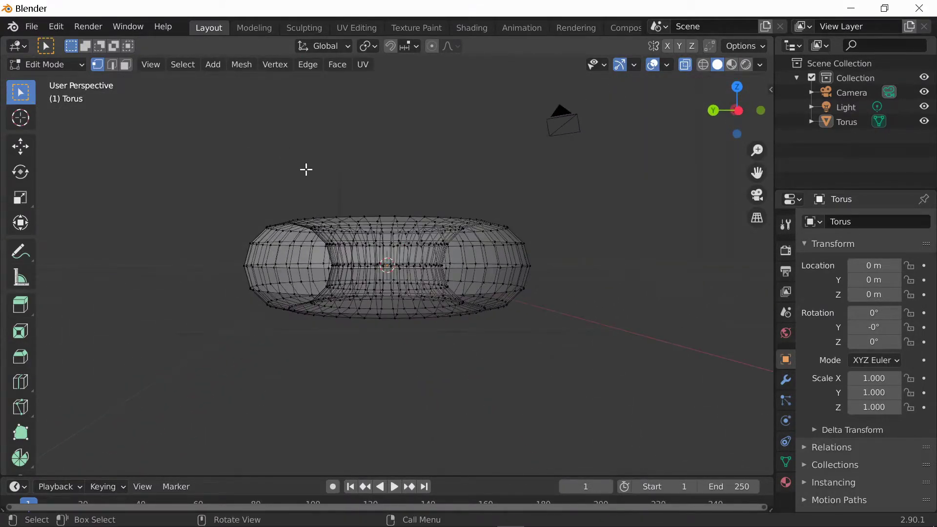
pyautogui.press('KP_1')
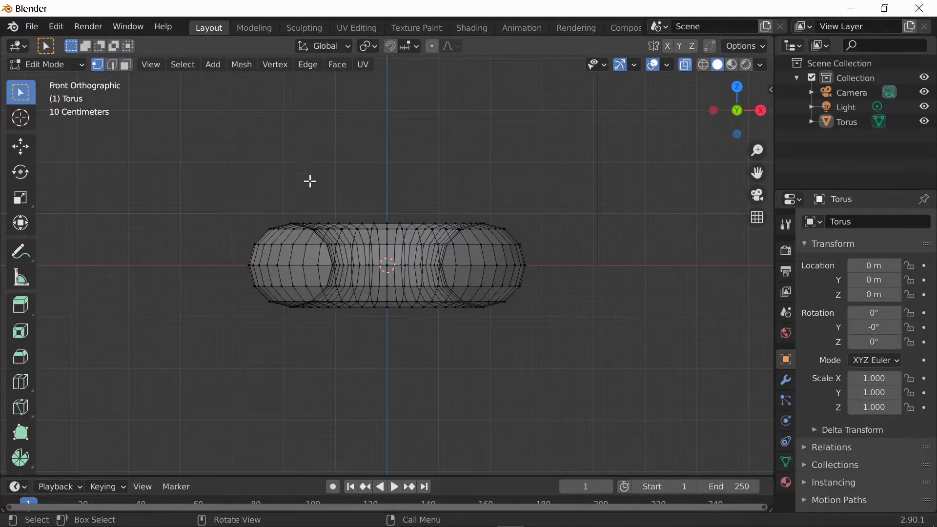
pyautogui.press('b')
pyautogui.moveTo(208, 193); pyautogui.dragTo(566, 257)
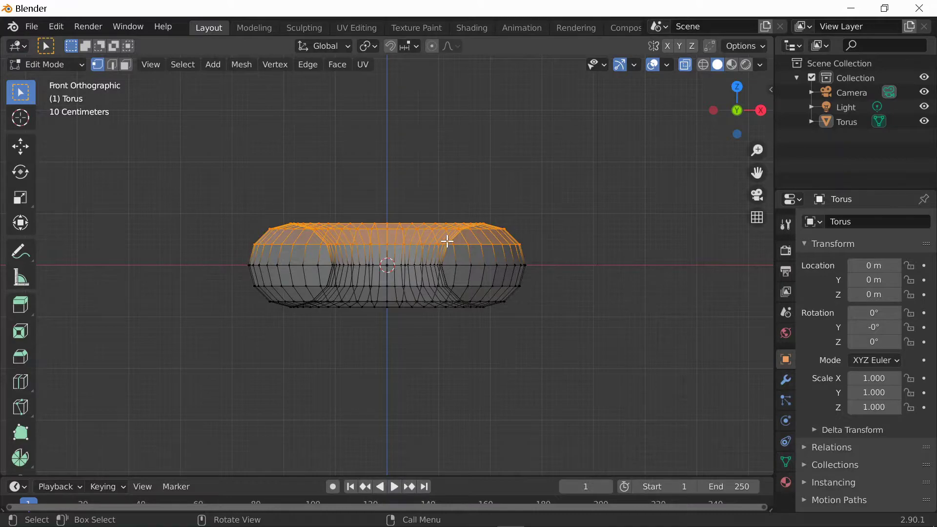
# Duplicate the selected upper vertices with the copy about 0.09 m higher, and separate that copy into its own object.
pyautogui.hotkey('shift', 'd')
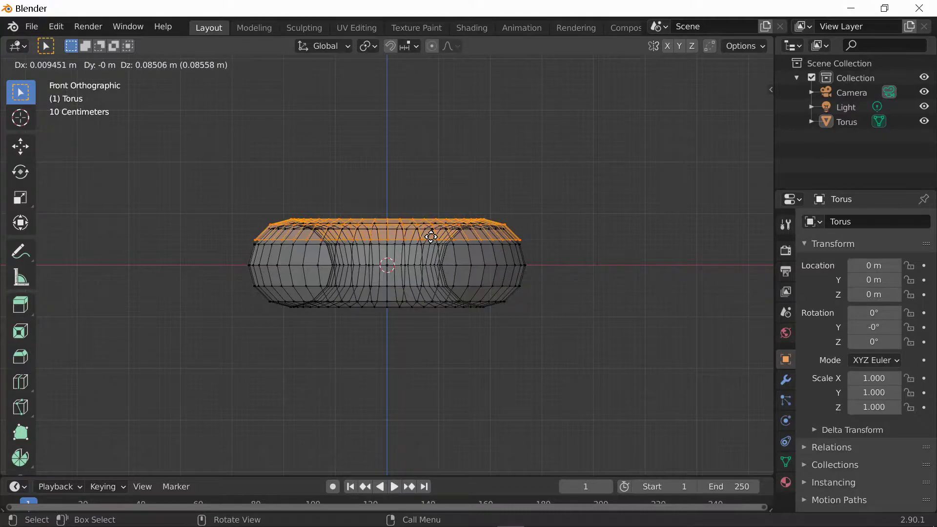
pyautogui.click(431, 237)
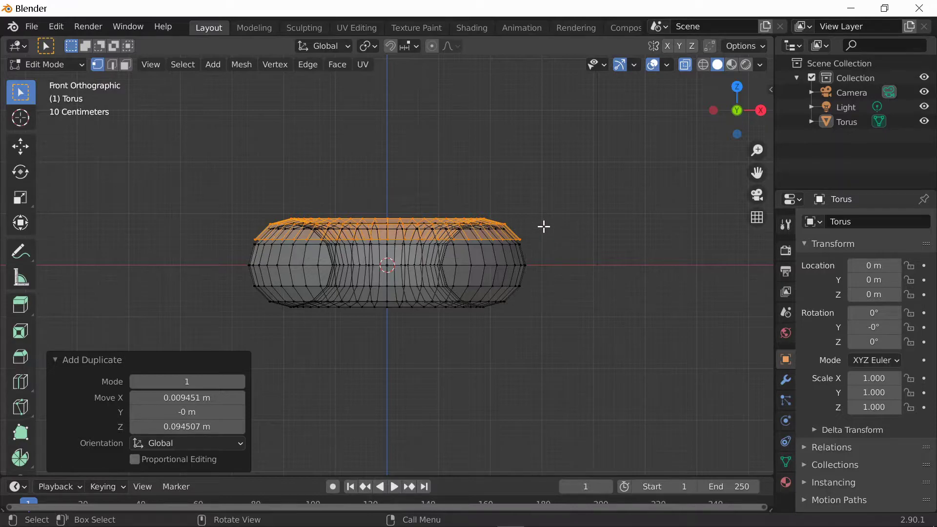
pyautogui.press('p')
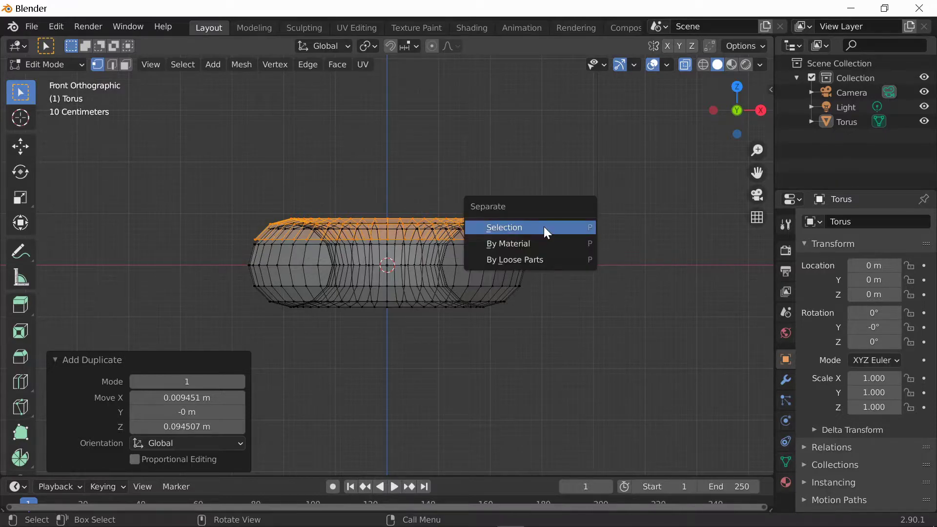
pyautogui.click(544, 227)
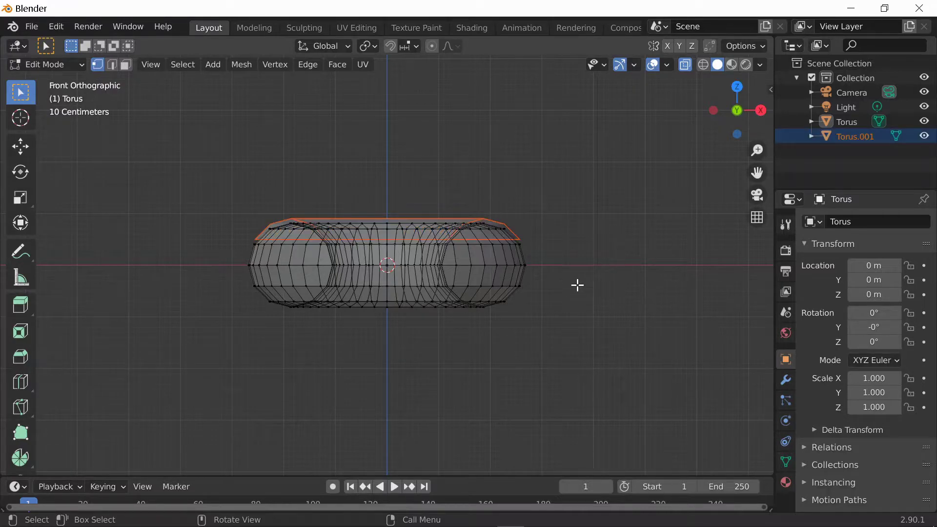
# Return to Object Mode, select the original torus, and display the viewport in Rendered shading.
pyautogui.click(69, 62)
pyautogui.click(55, 82)
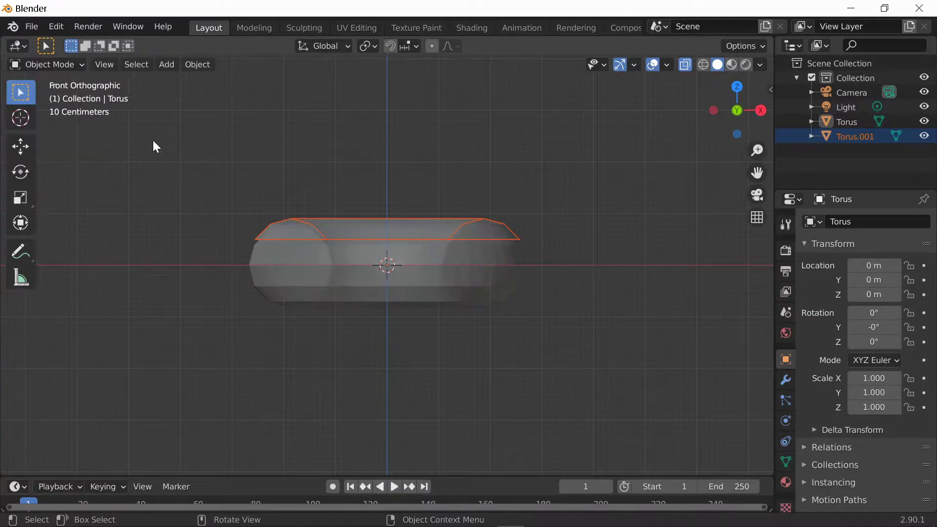
pyautogui.click(464, 272)
pyautogui.moveTo(530, 183); pyautogui.dragTo(522, 220, button='middle')
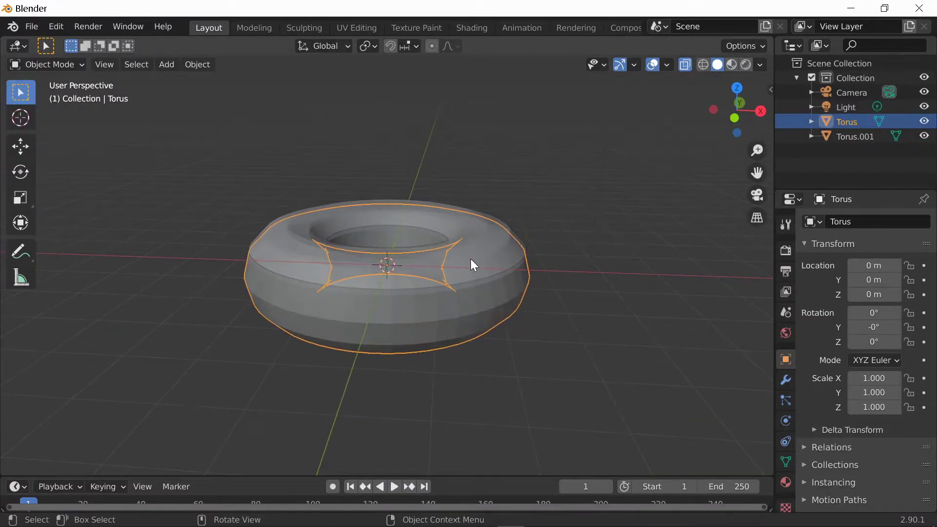
pyautogui.click(470, 298)
pyautogui.click(459, 299)
pyautogui.click(732, 64)
pyautogui.click(745, 65)
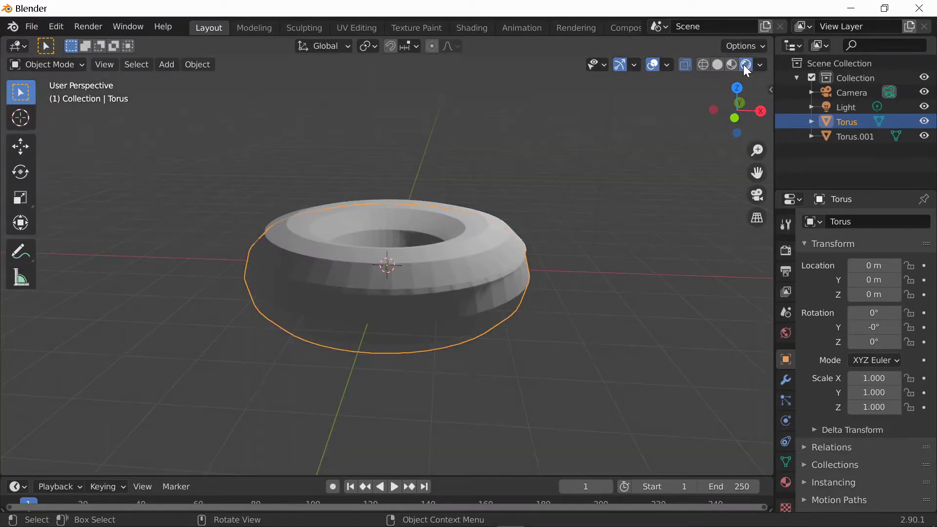
# Inspect the torus and its separated top piece from several angles in Wireframe and Rendered shading.
pyautogui.moveTo(634, 169)
pyautogui.mouseDown(button='middle')
pyautogui.moveTo(449, 201)
pyautogui.moveTo(197, 149)
pyautogui.moveTo(423, 157)
pyautogui.moveTo(537, 122)
pyautogui.mouseUp(button='middle')
pyautogui.click(703, 66)
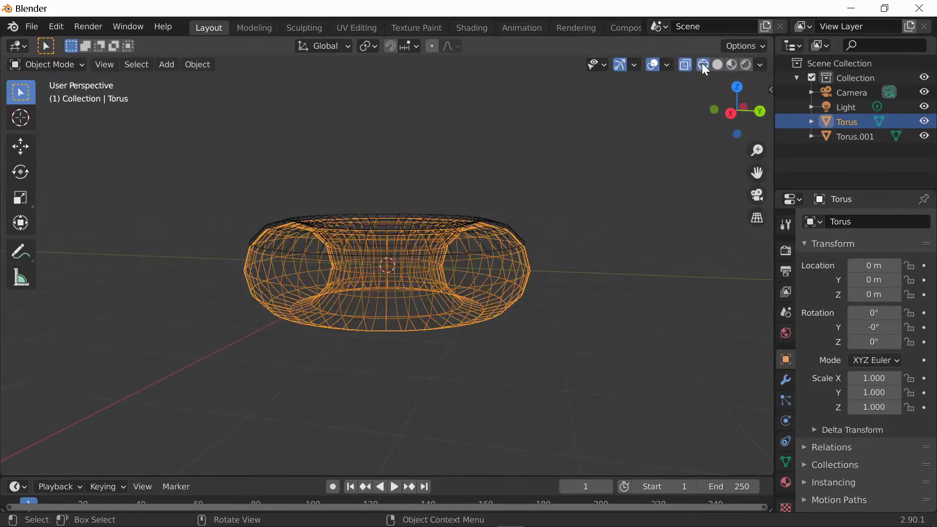
pyautogui.click(746, 65)
pyautogui.moveTo(644, 173); pyautogui.dragTo(499, 262, button='middle')
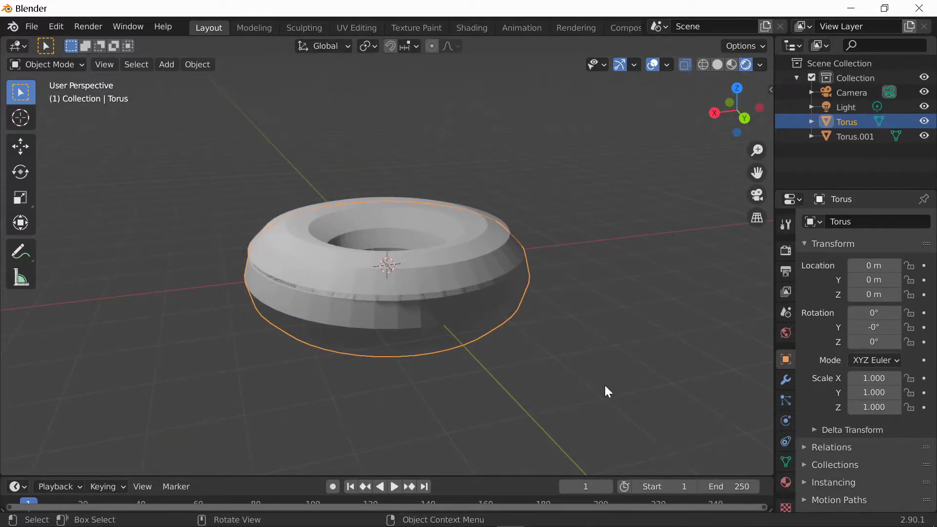
pyautogui.moveTo(607, 391); pyautogui.dragTo(494, 270, button='middle')
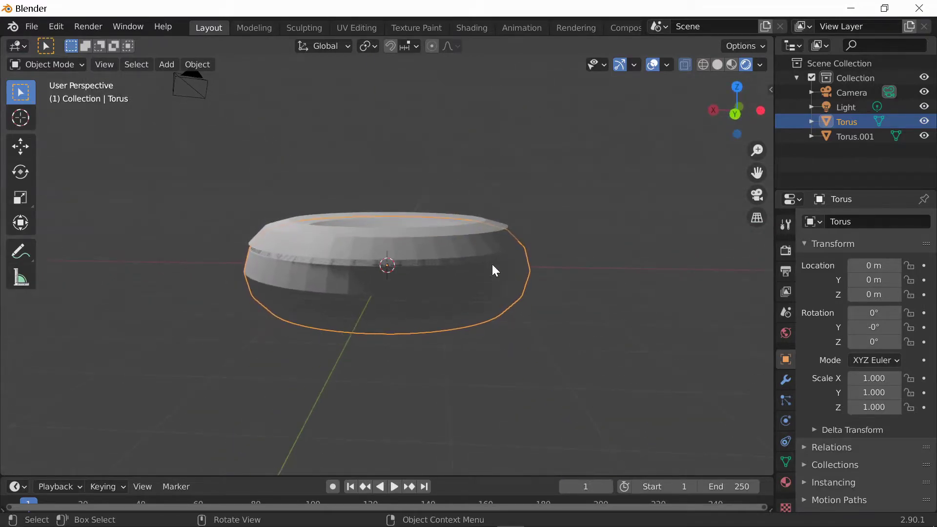
# Add a Solidify modifier to the separated top piece, Torus.001.
pyautogui.click(855, 137)
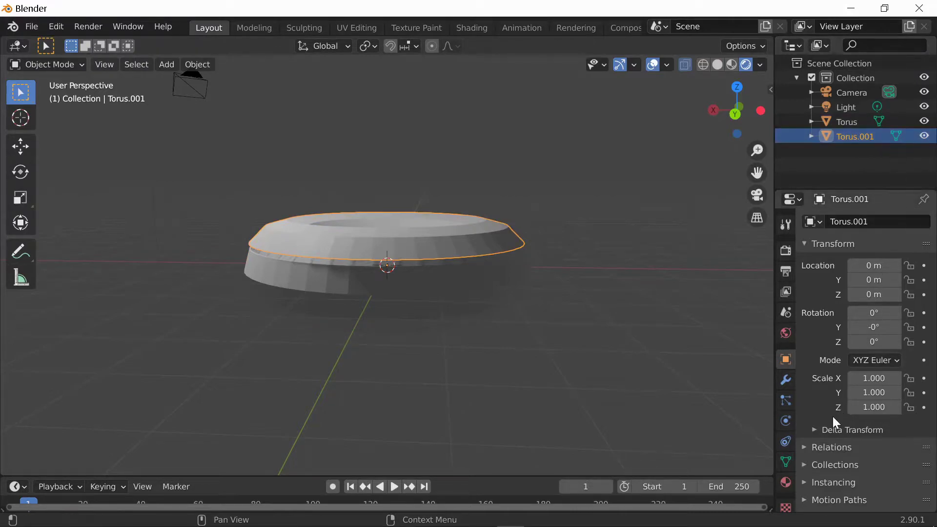
pyautogui.click(788, 379)
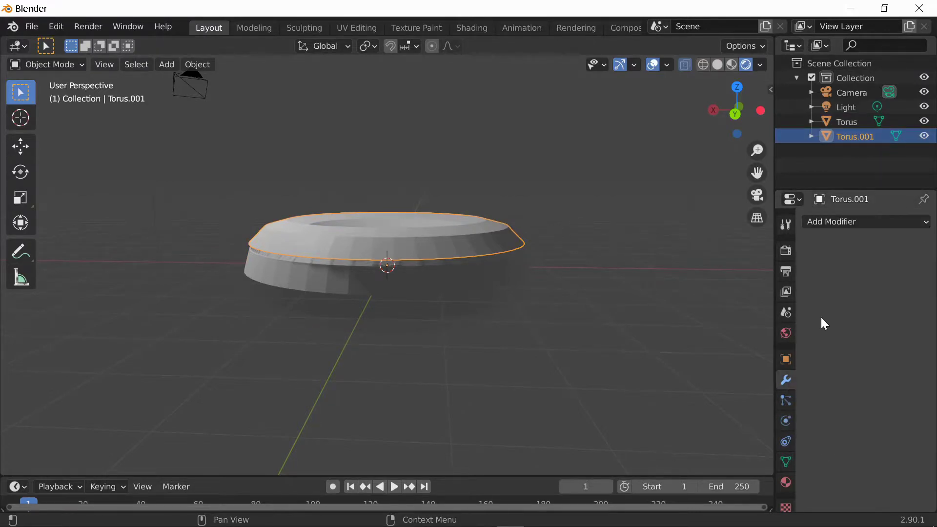
pyautogui.click(848, 222)
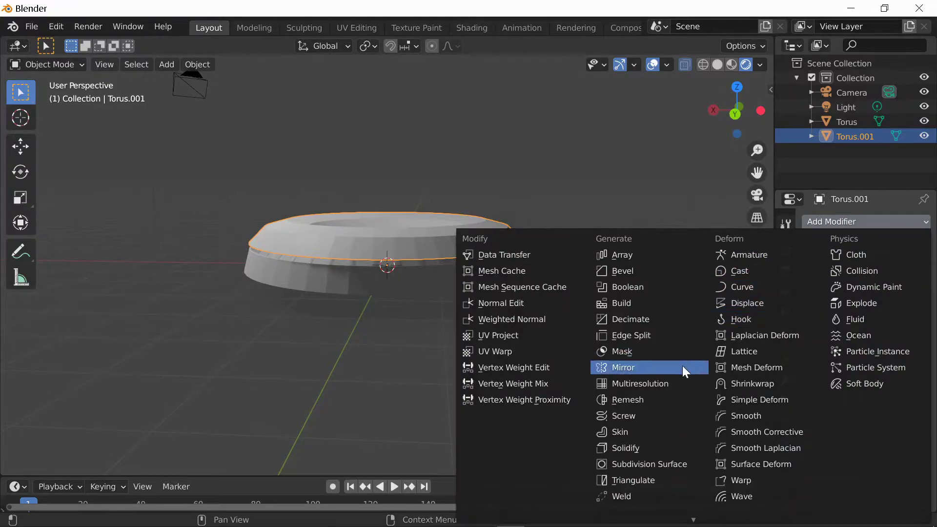
pyautogui.click(624, 447)
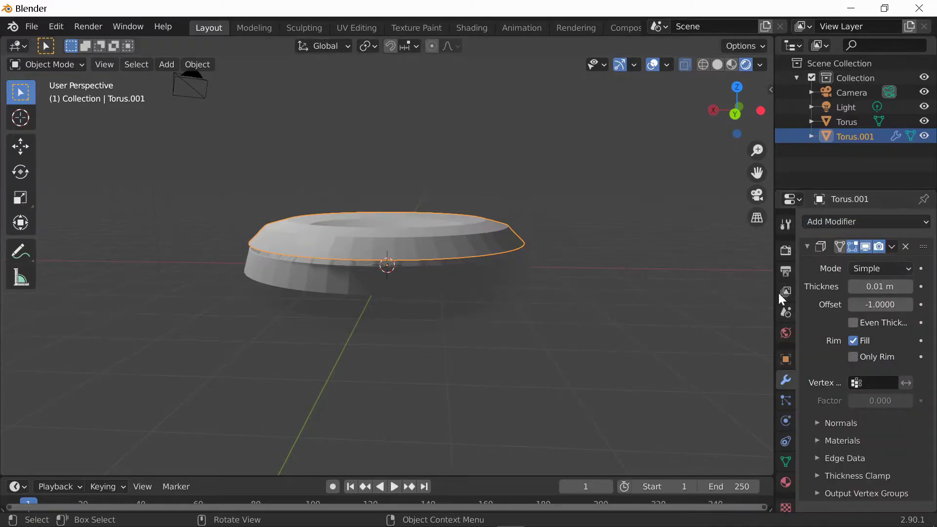
# Set the Solidify thickness to 0.1 m and the offset to about 0.39, then deselect the top piece.
pyautogui.click(894, 303)
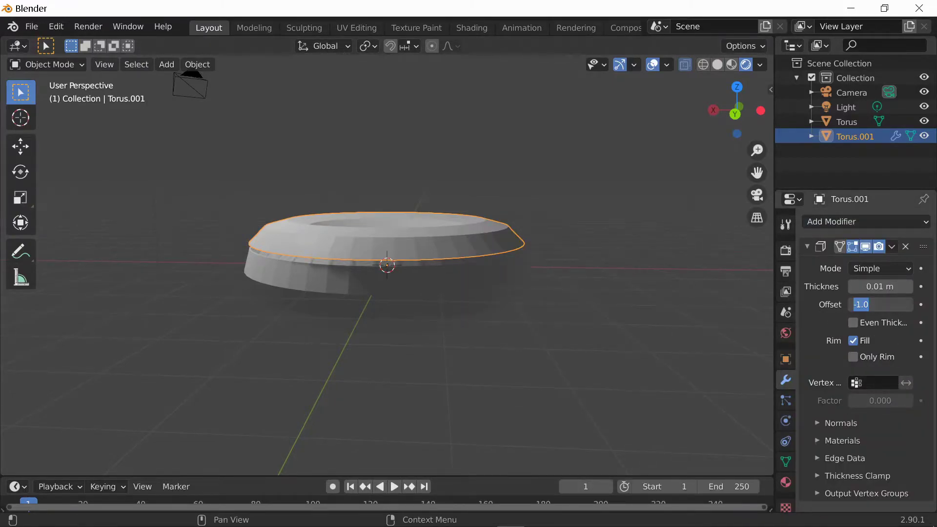
pyautogui.write('-1.0')
pyautogui.moveTo(878, 305)
pyautogui.mouseDown()
pyautogui.moveTo(918, 305)
pyautogui.moveTo(852, 305)
pyautogui.moveTo(893, 305)
pyautogui.moveTo(879, 286)
pyautogui.moveTo(893, 287)
pyautogui.moveTo(874, 287)
pyautogui.mouseUp()
pyautogui.click(669, 300)
pyautogui.moveTo(654, 281)
pyautogui.mouseDown(button='middle')
pyautogui.moveTo(638, 262)
pyautogui.moveTo(526, 224)
pyautogui.moveTo(344, 263)
pyautogui.moveTo(157, 255)
pyautogui.moveTo(128, 301)
pyautogui.moveTo(253, 340)
pyautogui.moveTo(632, 328)
pyautogui.moveTo(562, 274)
pyautogui.moveTo(512, 364)
pyautogui.moveTo(649, 292)
pyautogui.moveTo(641, 293)
pyautogui.mouseUp(button='middle')
pyautogui.scroll(4, 647, 332)
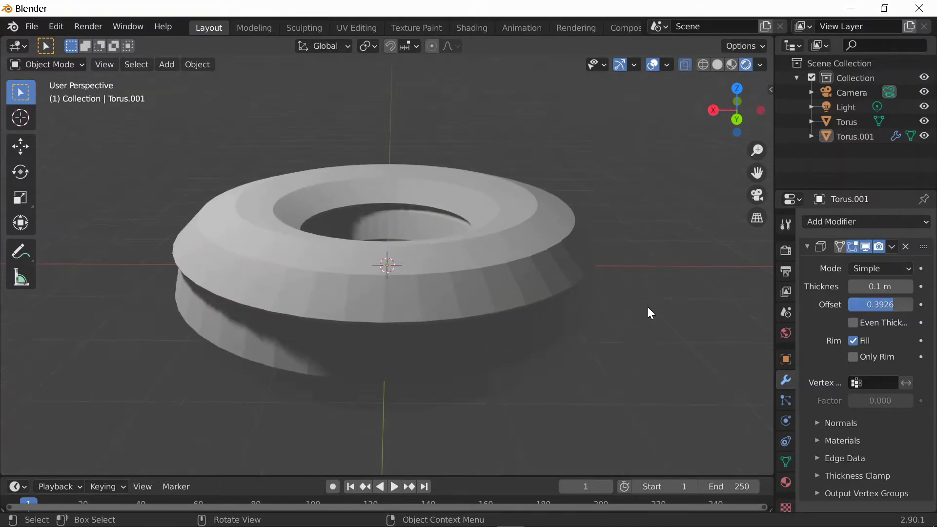
# Apply smooth shading to the separated top piece and to the original torus beneath it.
pyautogui.scroll(-3, 635, 302)
pyautogui.click(503, 255)
pyautogui.rightClick(468, 286)
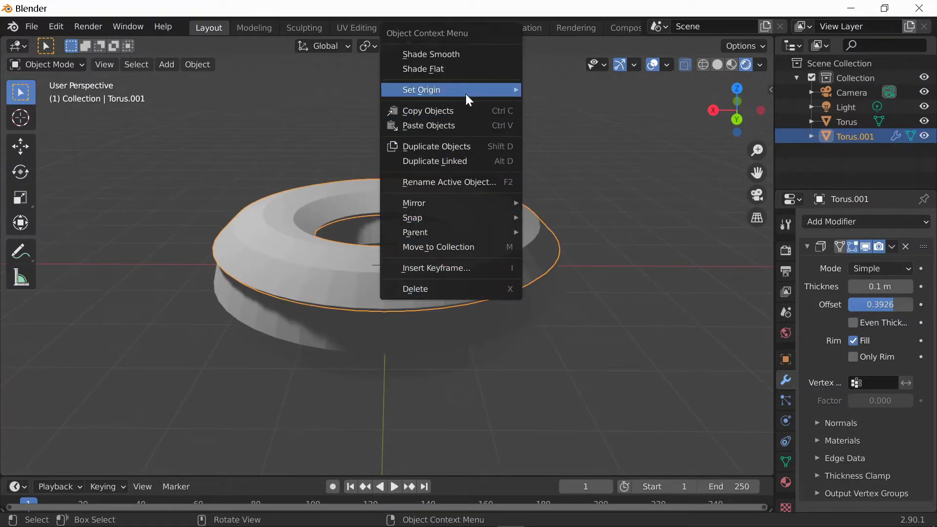
pyautogui.click(503, 54)
pyautogui.rightClick(459, 345)
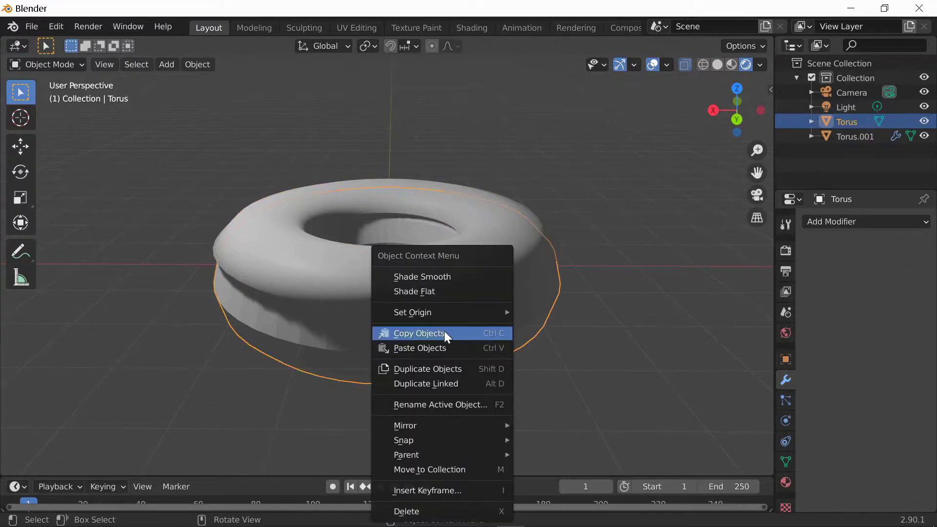
pyautogui.click(437, 264)
# Inspect the shape of the smooth-shaded donut base and its icing layer from several sides and from above.
pyautogui.moveTo(534, 300); pyautogui.dragTo(640, 310, button='middle')
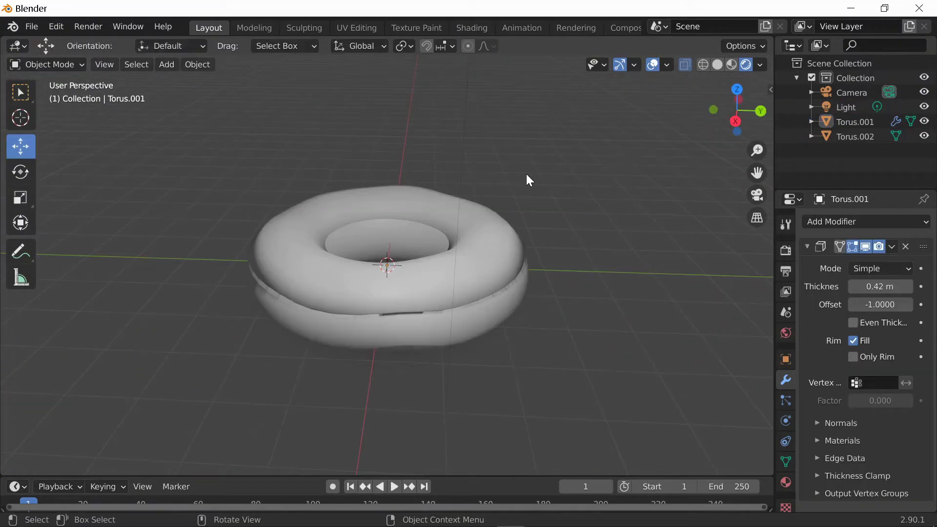
pyautogui.moveTo(226, 209); pyautogui.dragTo(760, 213, button='middle')
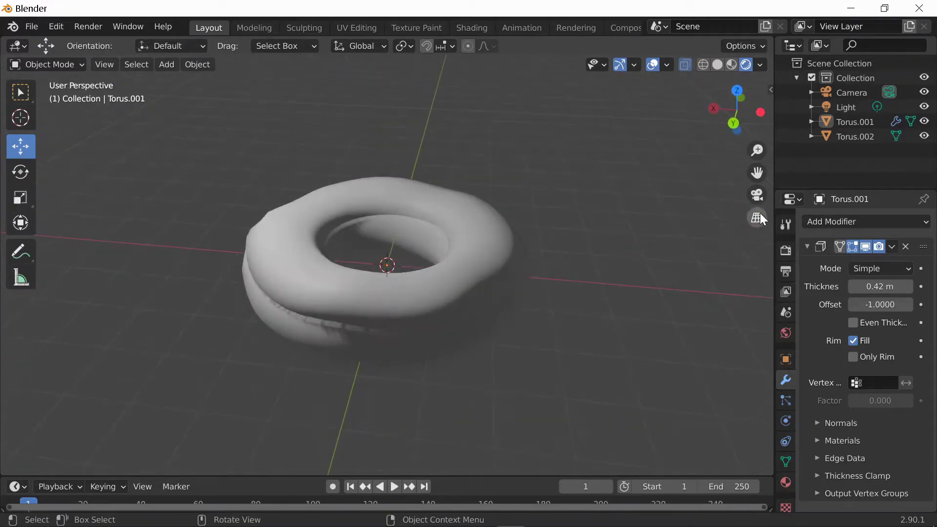
pyautogui.moveTo(257, 221); pyautogui.dragTo(372, 320, button='middle')
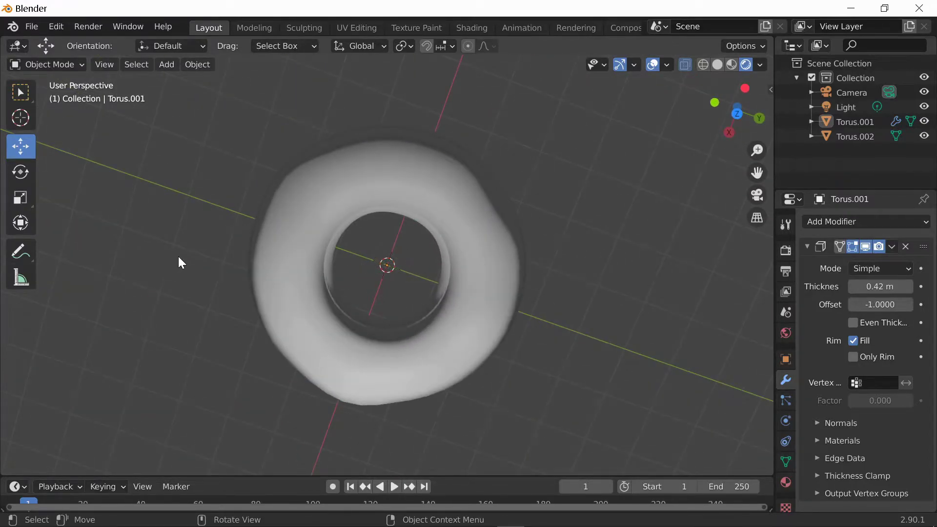
pyautogui.moveTo(179, 259); pyautogui.dragTo(314, 288, button='middle')
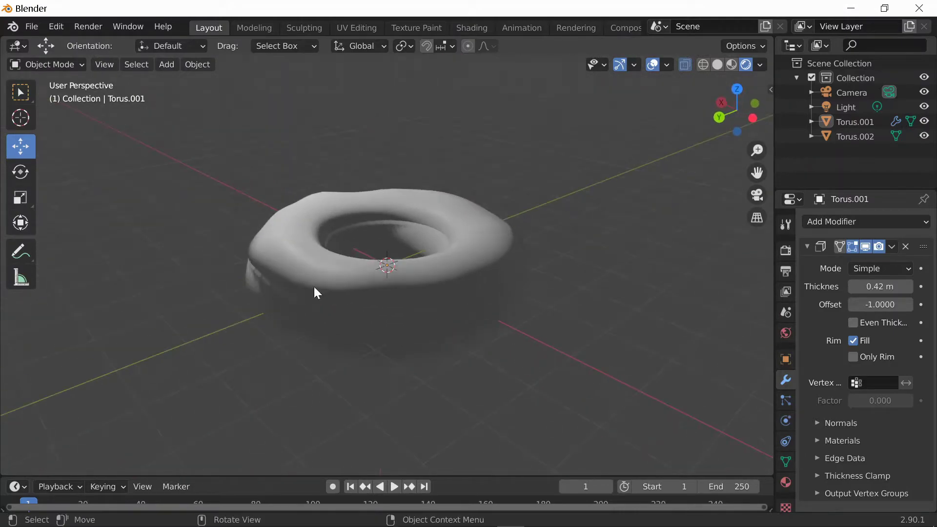
pyautogui.moveTo(225, 351); pyautogui.dragTo(490, 380, button='middle')
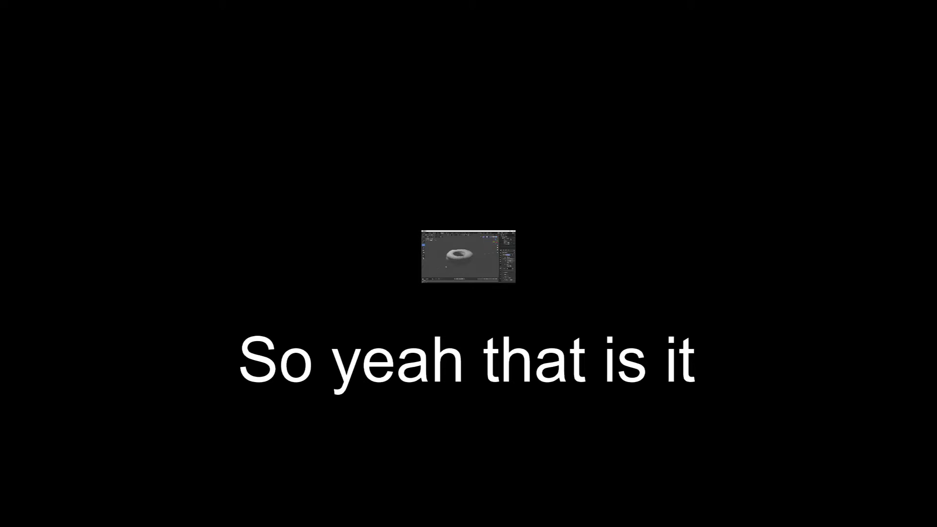
pyautogui.moveTo(446, 268); pyautogui.dragTo(476, 264, button='middle')
pyautogui.moveTo(476, 263); pyautogui.dragTo(481, 250, button='middle')
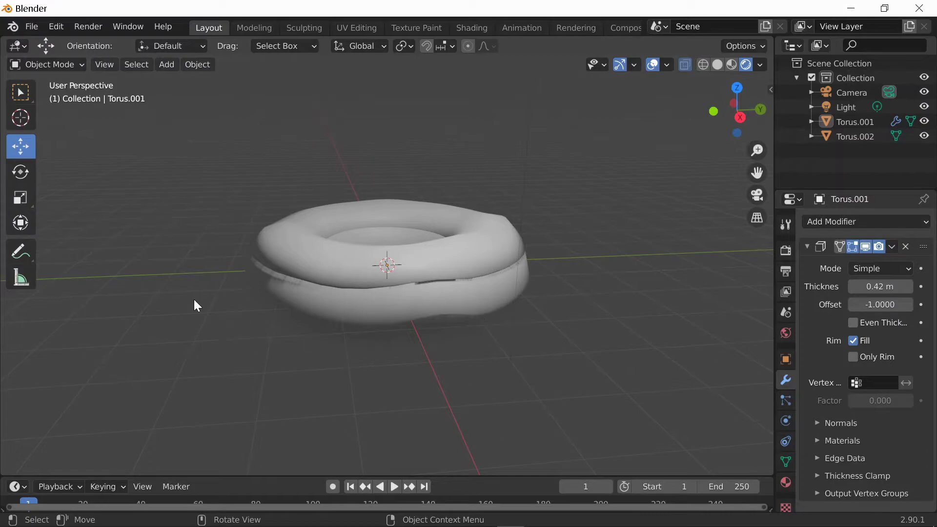
# In Edit Mode on the icing Torus.001, hide every vertex except those of its outer lower edge loop.
pyautogui.click(62, 65)
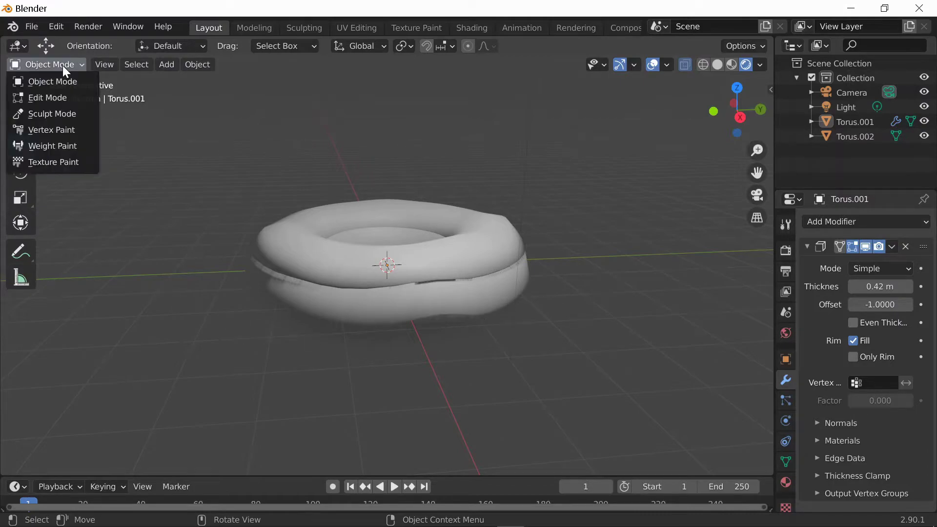
pyautogui.click(51, 97)
pyautogui.moveTo(597, 329); pyautogui.dragTo(584, 307, button='middle')
pyautogui.scroll(4, 581, 273)
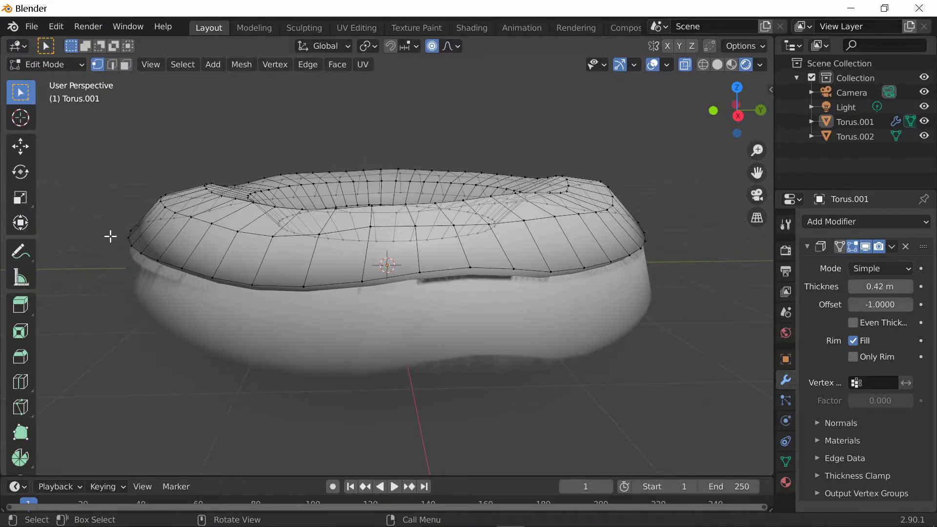
pyautogui.keyDown('alt'); pyautogui.click(427, 273); pyautogui.keyUp('alt')
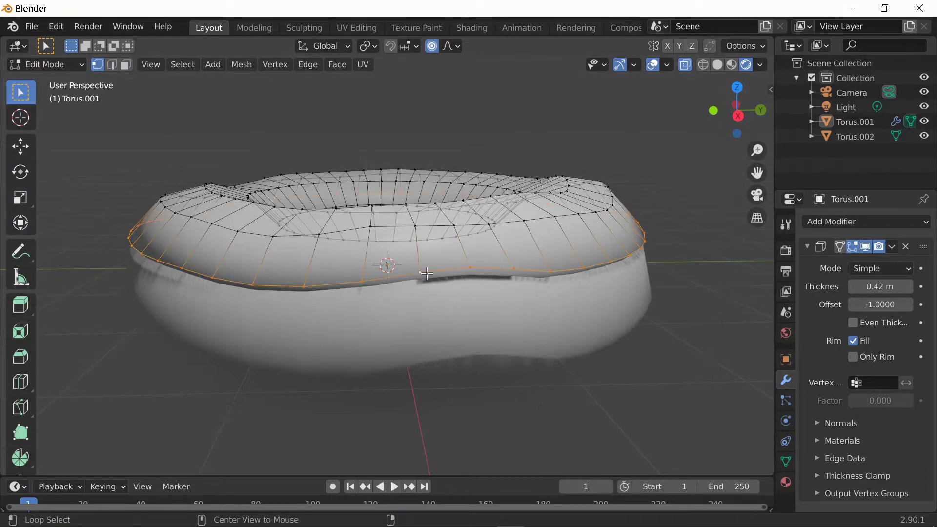
pyautogui.click(185, 67)
pyautogui.click(206, 108)
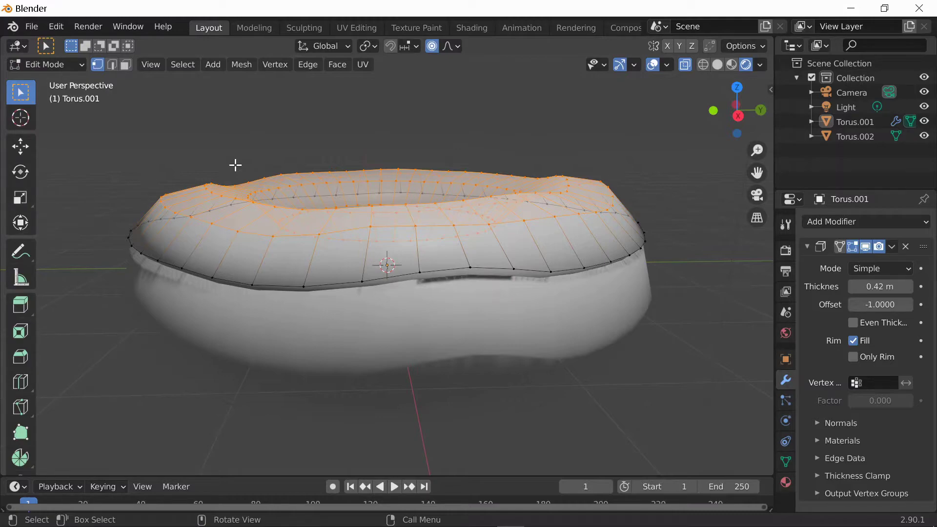
pyautogui.press('h')
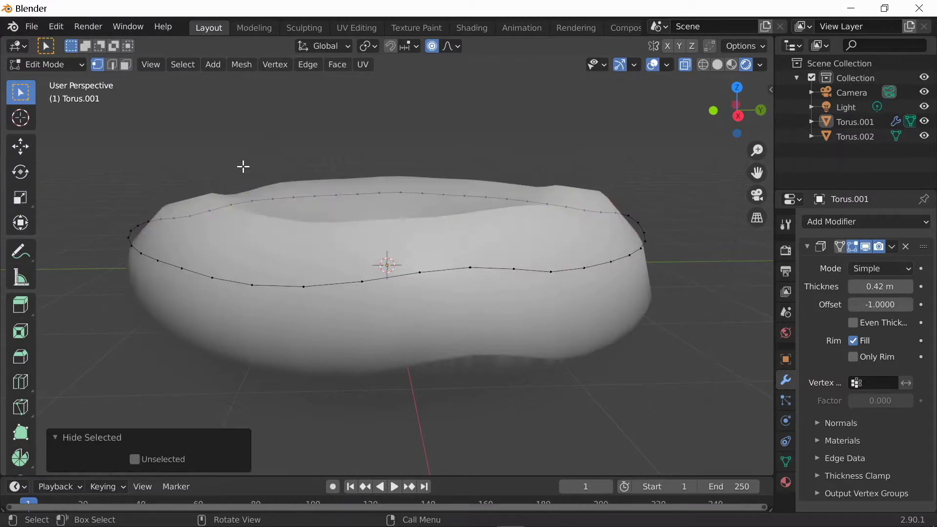
# Lower a front vertex of the icing's outer edge by about 0.13 m using smooth proportional editing.
pyautogui.moveTo(410, 149); pyautogui.dragTo(467, 235, button='middle')
pyautogui.click(472, 268)
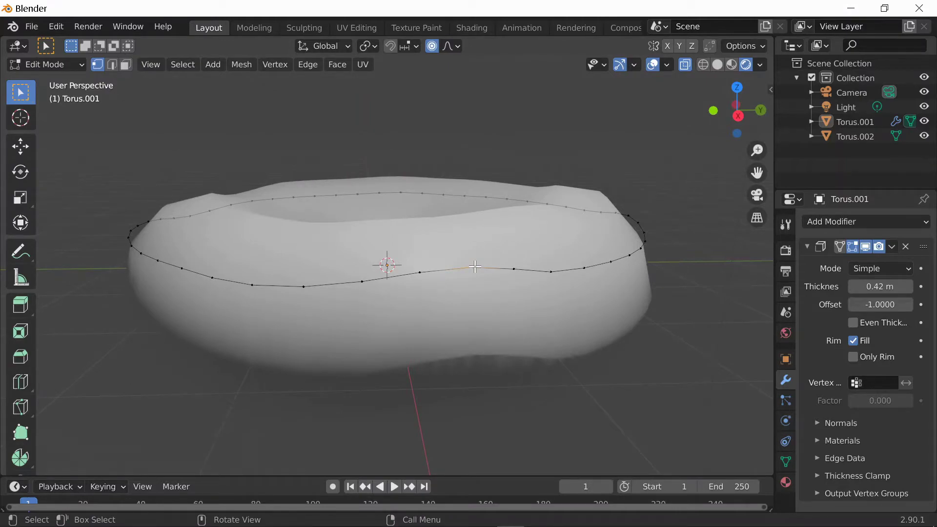
pyautogui.keyDown('shift'); pyautogui.click(471, 276); pyautogui.keyUp('shift')
pyautogui.click(470, 268)
pyautogui.rightClick(470, 269)
pyautogui.click(576, 274)
pyautogui.click(472, 268)
pyautogui.press('g')
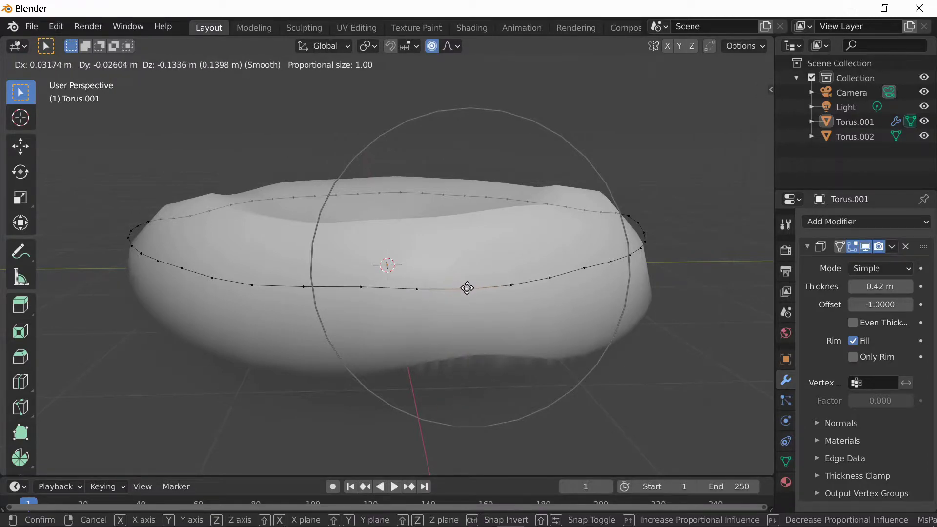
pyautogui.click(466, 288)
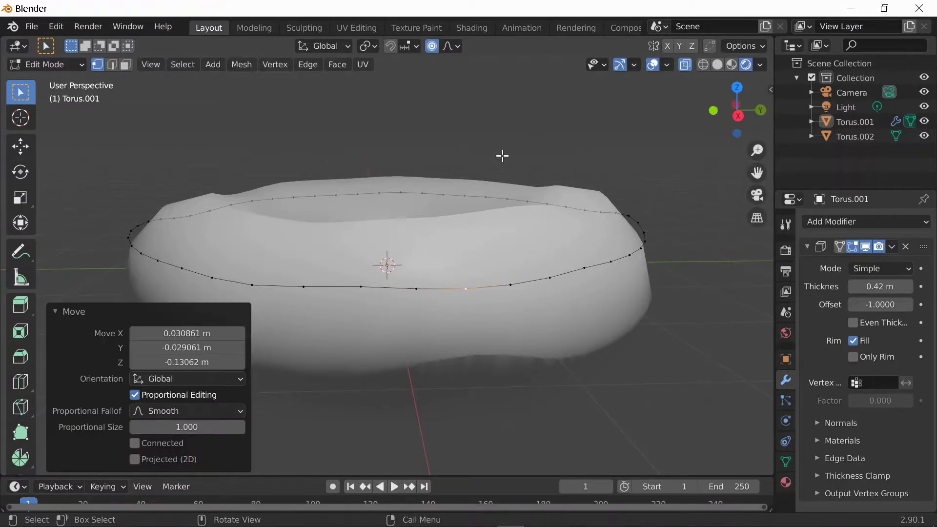
# Turn on snapping to Face with Project Individual Elements enabled, and deselect the edge vertex.
pyautogui.moveTo(502, 156); pyautogui.dragTo(412, 191, button='middle')
pyautogui.scroll(2, 355, 222)
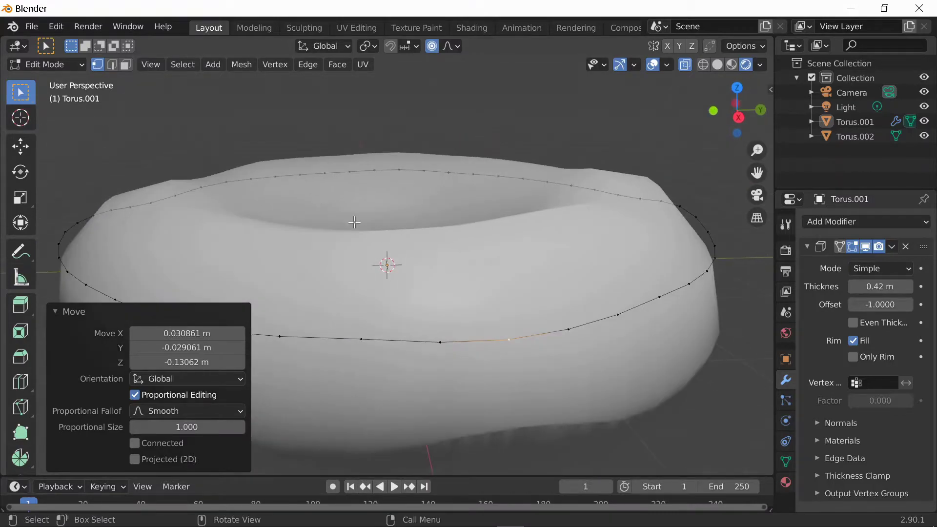
pyautogui.scroll(-1, 412, 163)
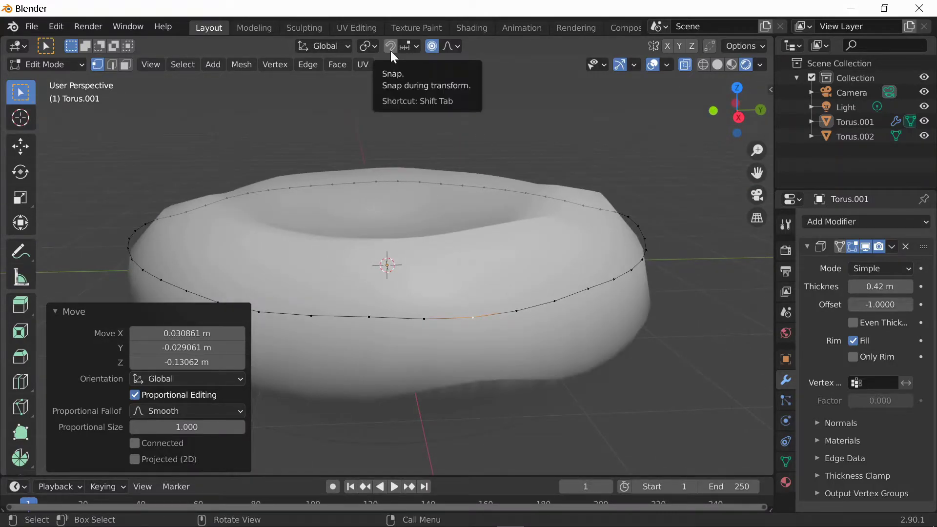
pyautogui.click(390, 47)
pyautogui.click(412, 46)
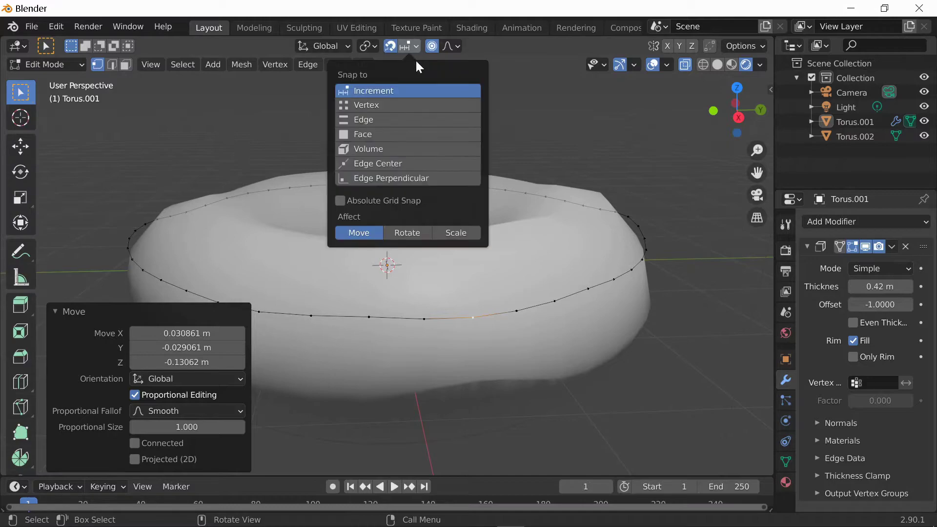
pyautogui.click(405, 135)
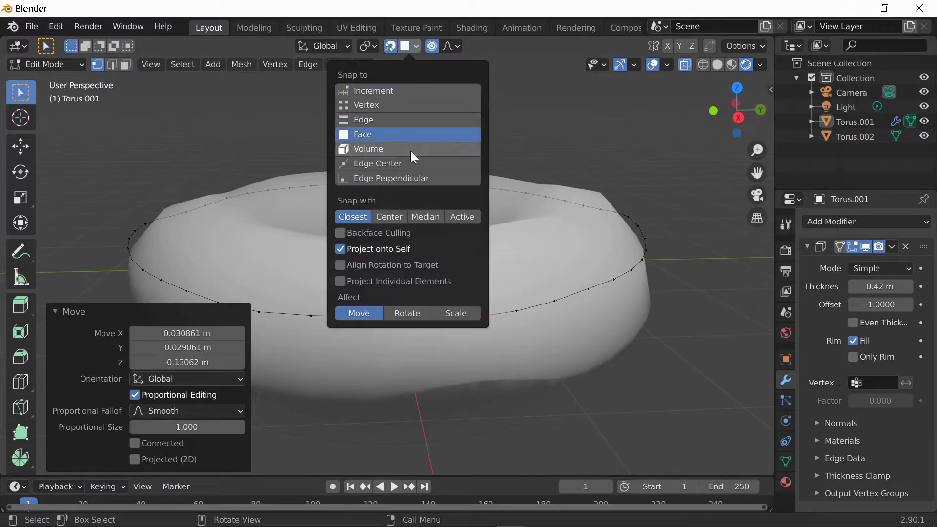
pyautogui.click(386, 283)
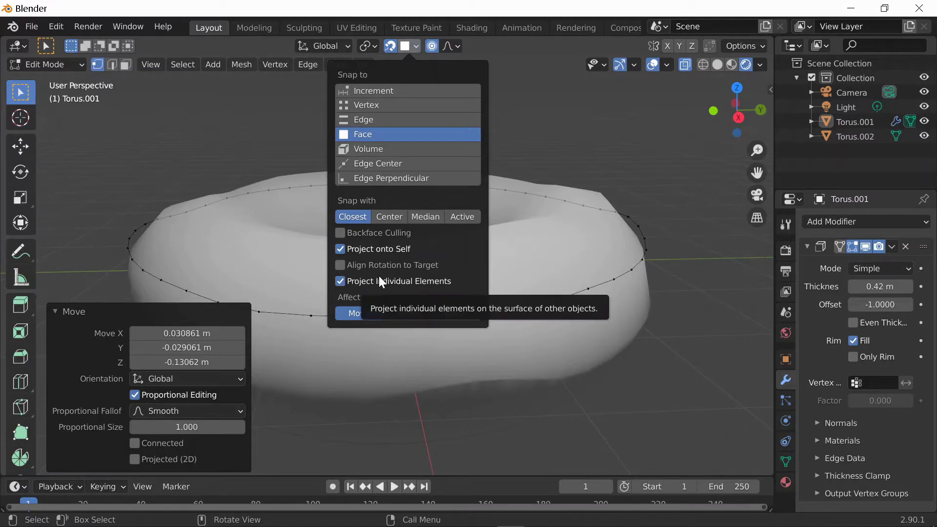
pyautogui.click(380, 279)
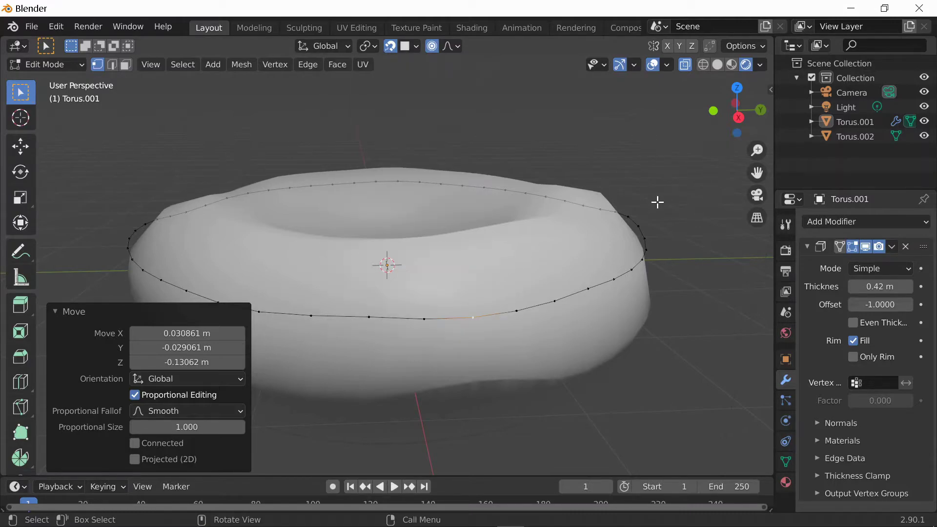
pyautogui.click(622, 272)
# Lower two separate vertices along the icing's outer edge by about 0.09 m each to form drips.
pyautogui.moveTo(620, 156); pyautogui.dragTo(407, 196, button='middle')
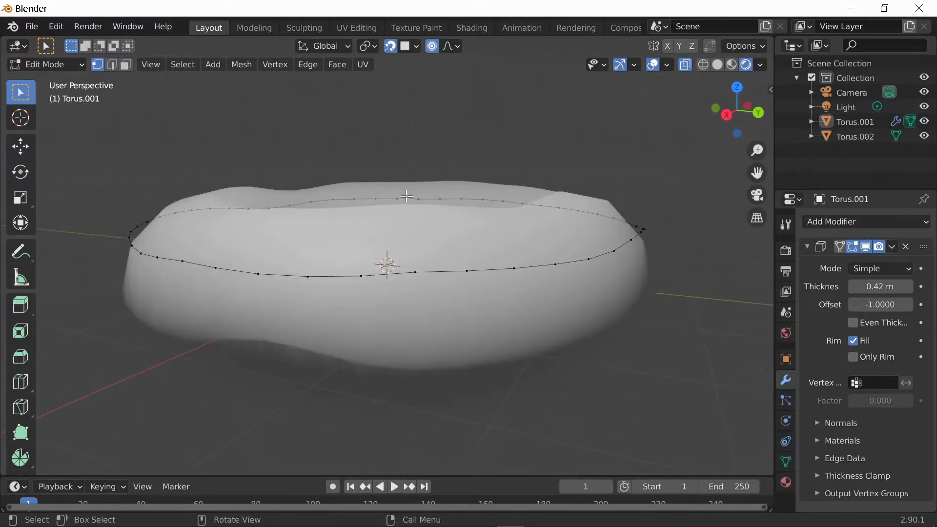
pyautogui.click(306, 274)
pyautogui.press('g')
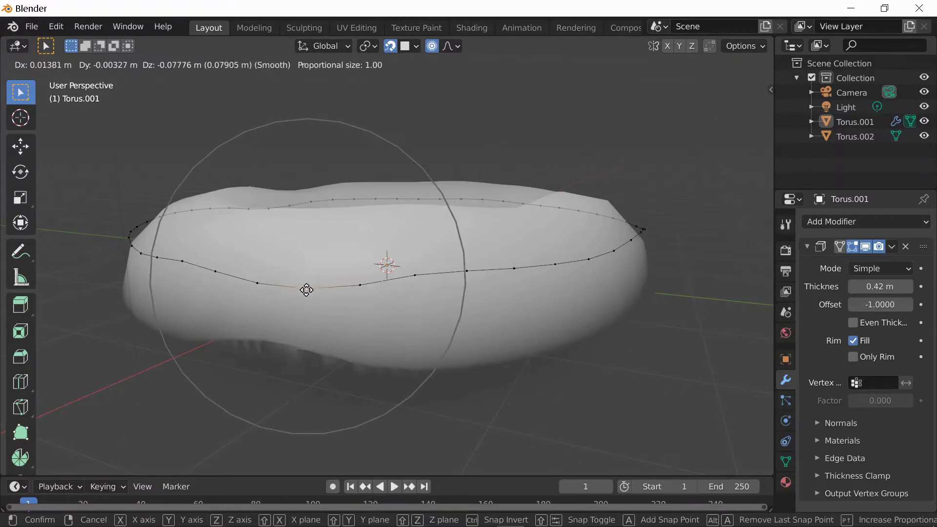
pyautogui.click(306, 291)
pyautogui.moveTo(518, 161); pyautogui.dragTo(421, 261, button='middle')
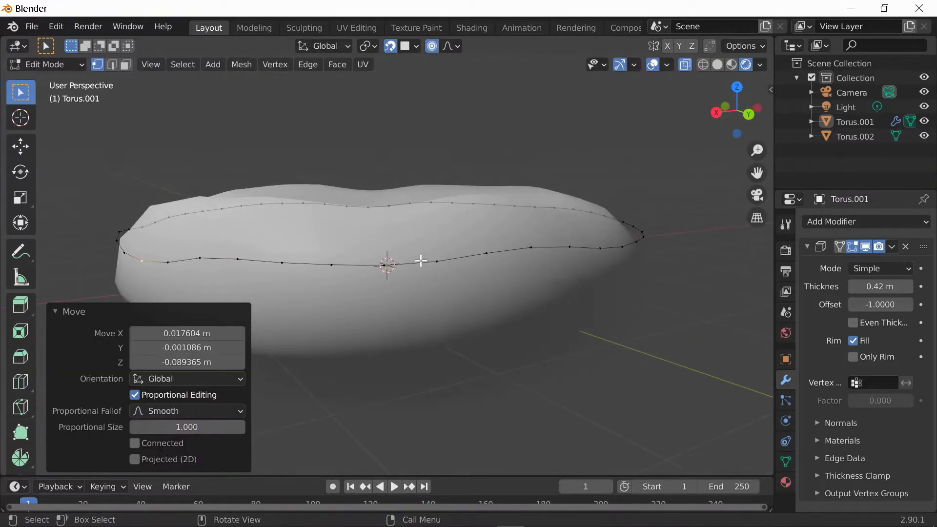
pyautogui.click(332, 265)
pyautogui.press('g')
pyautogui.click(335, 274)
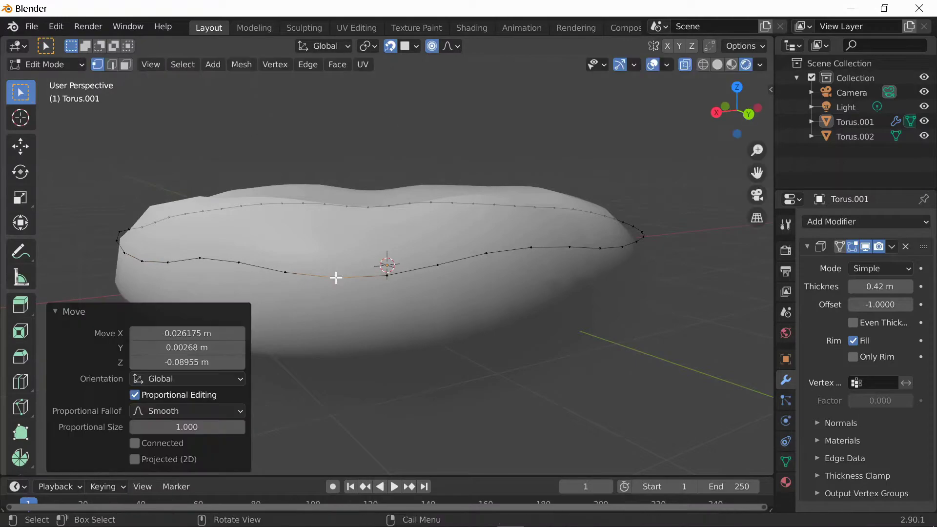
# Lower another outer edge vertex by about 0.10 m and shift a vertex near it by about 0.05 m.
pyautogui.click(531, 249)
pyautogui.press('g')
pyautogui.click(533, 259)
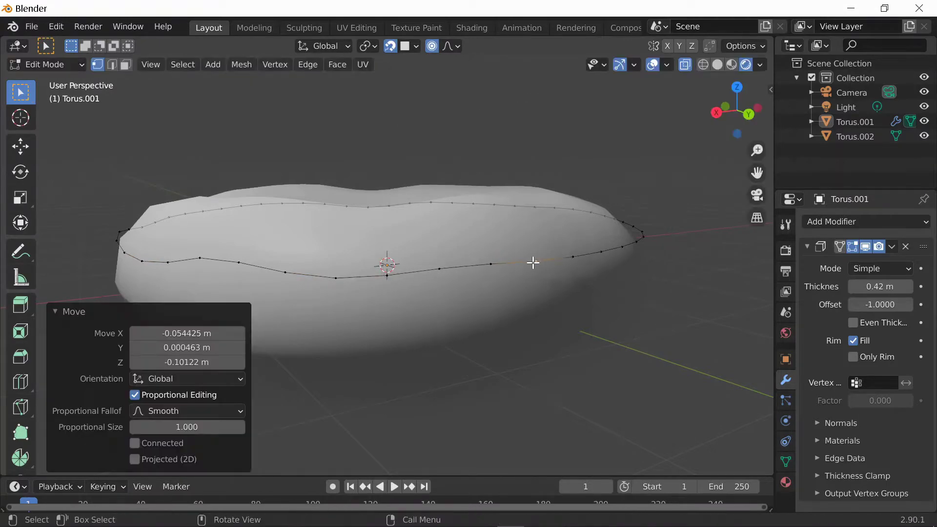
pyautogui.click(438, 268)
pyautogui.press('g')
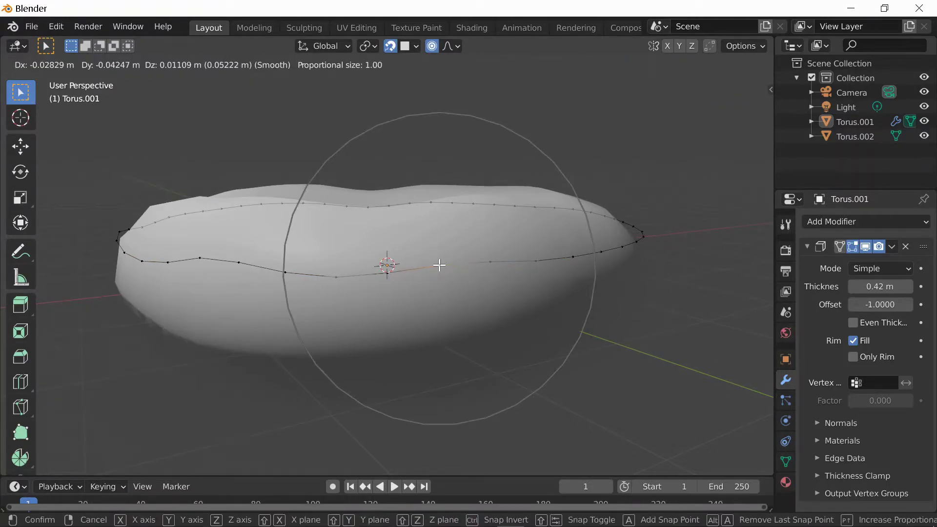
pyautogui.click(440, 266)
# Move an outer edge vertex on the shaded side about 0.04 m up and -0.20 m along Y.
pyautogui.moveTo(602, 142); pyautogui.dragTo(516, 168, button='middle')
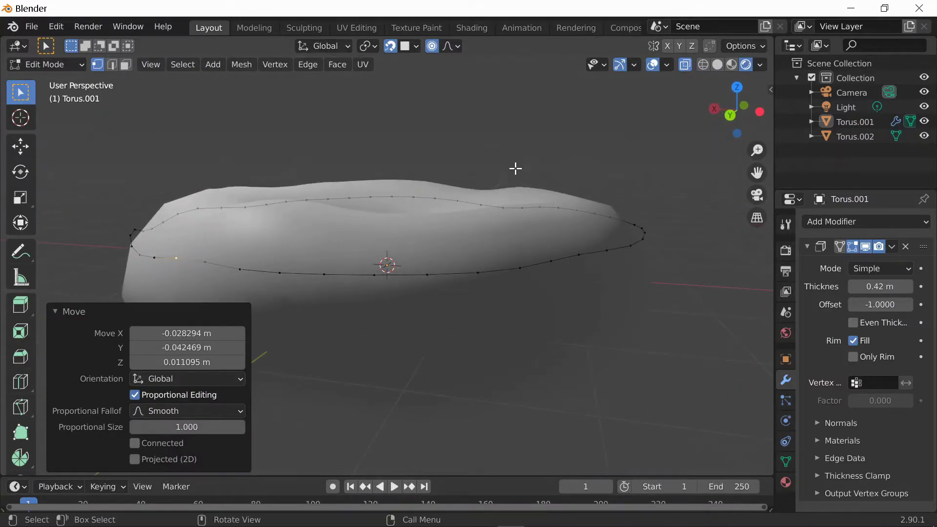
pyautogui.click(521, 268)
pyautogui.press('g')
pyautogui.click(518, 257)
# Lower two more vertices of the icing's outer edge on the shaded side by about 0.12 m and 0.10 m.
pyautogui.moveTo(609, 161); pyautogui.dragTo(532, 173, button='middle')
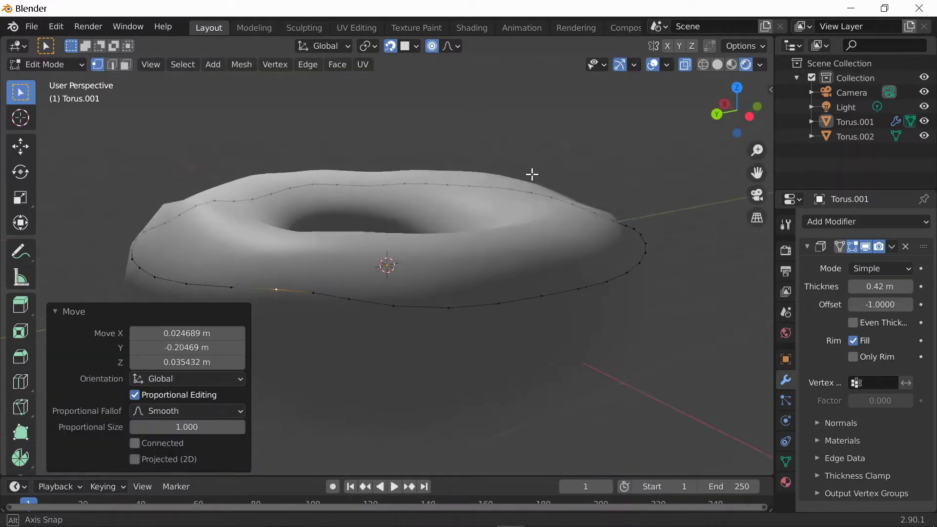
pyautogui.click(574, 291)
pyautogui.press('g')
pyautogui.click(574, 274)
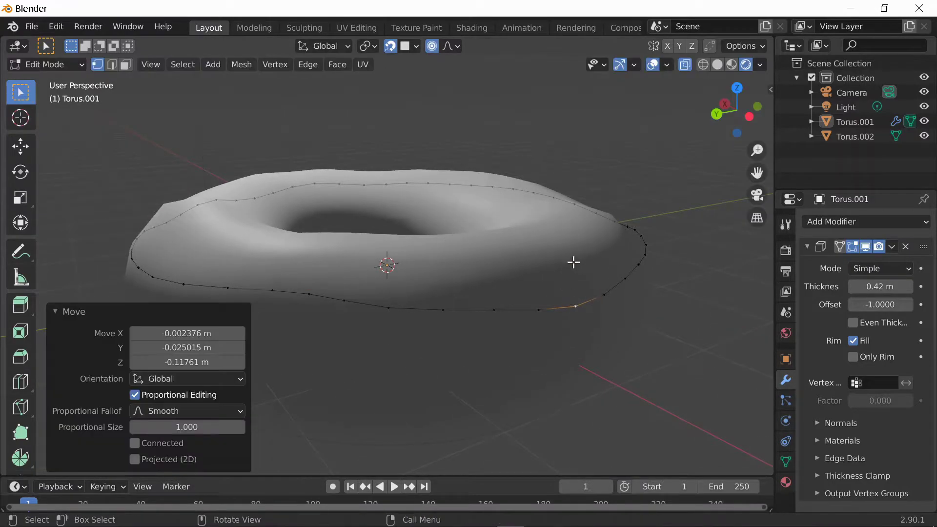
pyautogui.moveTo(573, 262); pyautogui.dragTo(504, 280, button='middle')
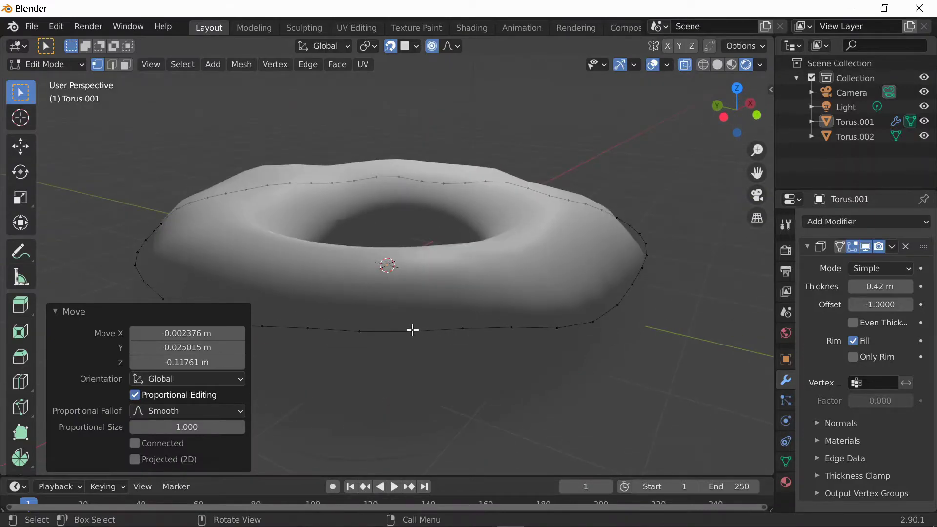
pyautogui.click(411, 332)
pyautogui.press('g')
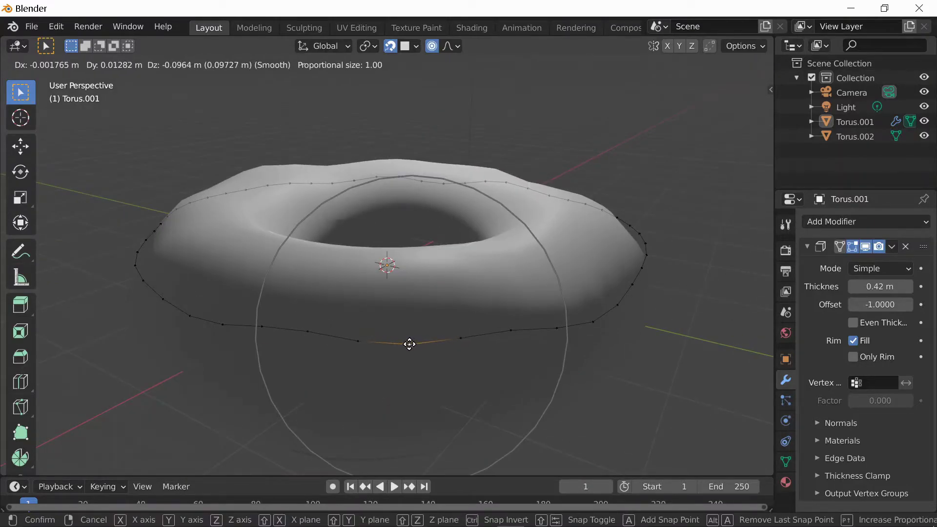
pyautogui.click(409, 341)
# Raise a vertex on another side of the icing's outer edge by about 0.06 m, shifting it about -0.16 m along X.
pyautogui.moveTo(561, 153); pyautogui.dragTo(334, 132, button='middle')
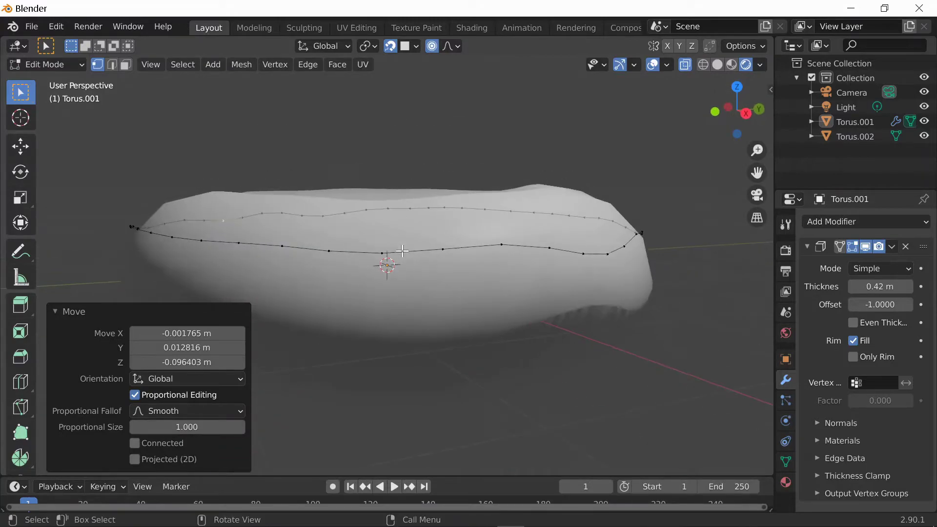
pyautogui.click(331, 251)
pyautogui.press('g')
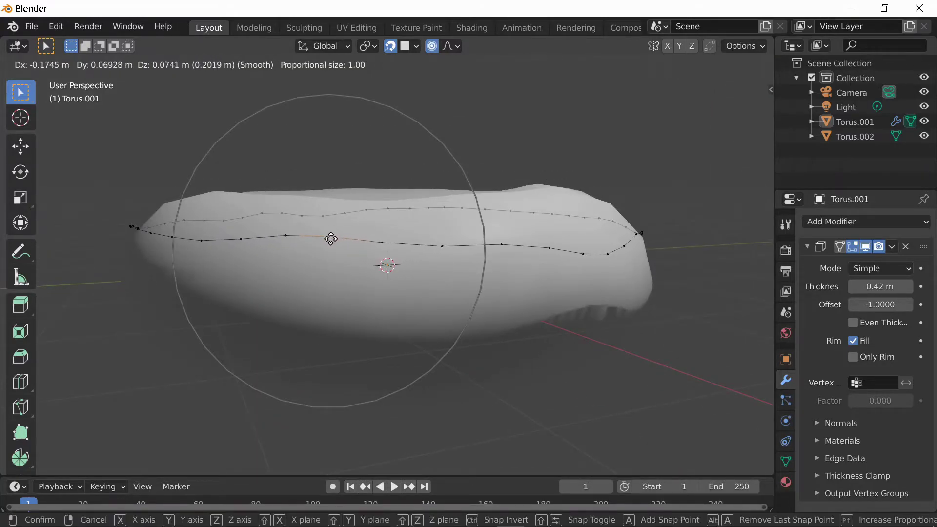
pyautogui.click(329, 239)
pyautogui.moveTo(415, 144); pyautogui.dragTo(453, 142, button='middle')
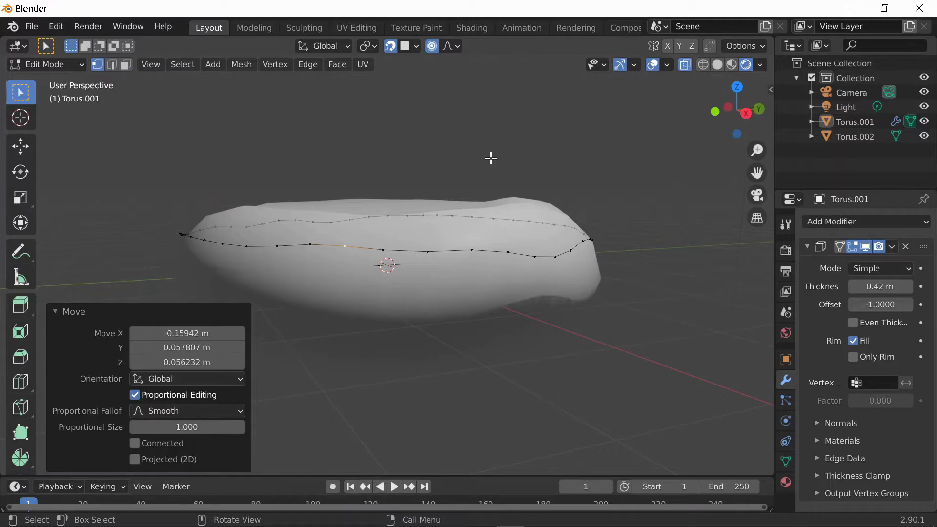
# Reveal the icing's hidden vertices and return to Object Mode.
pyautogui.hotkey('alt', 'h')
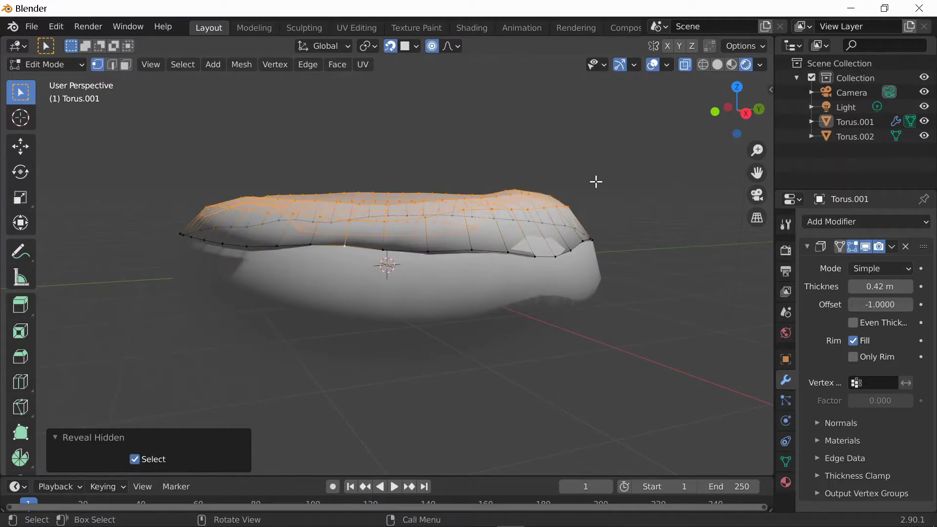
pyautogui.moveTo(657, 130); pyautogui.dragTo(510, 158, button='middle')
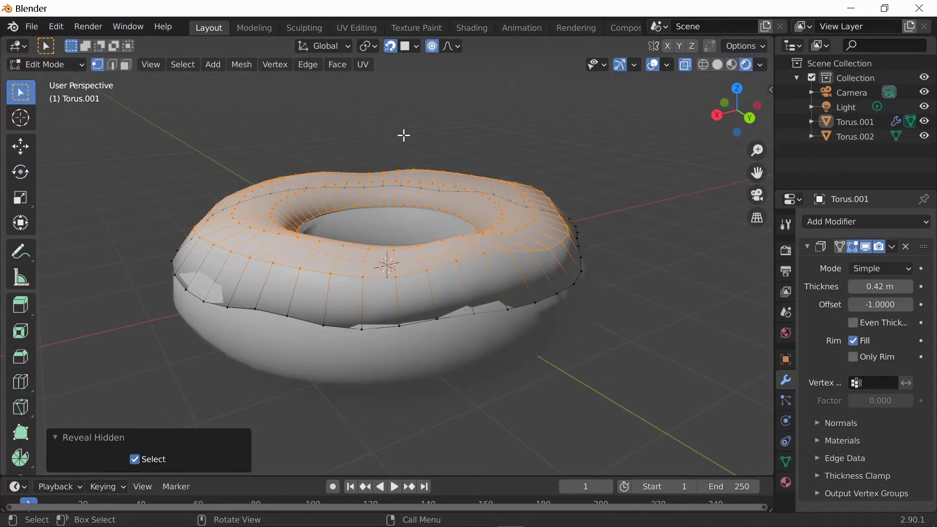
pyautogui.click(78, 63)
pyautogui.click(69, 86)
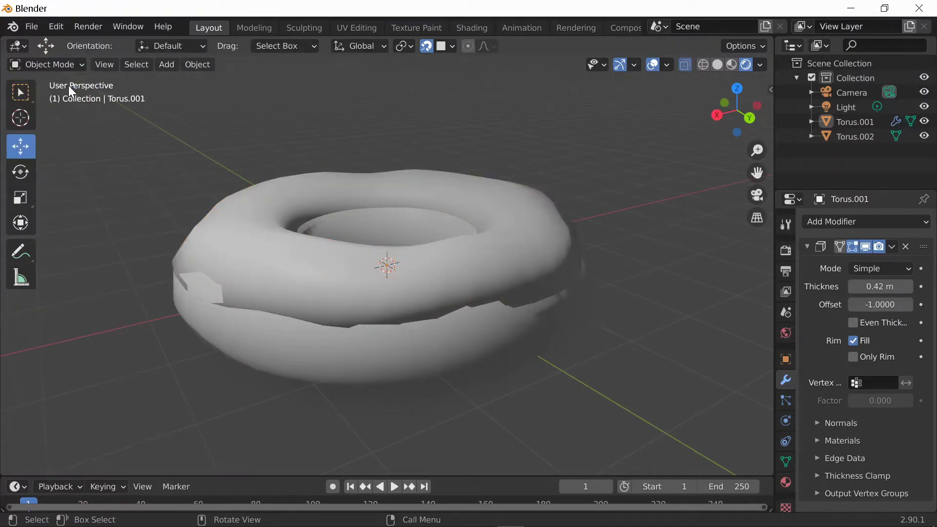
# Set the viewport's clip start distance to 0.001 m.
pyautogui.click(311, 273)
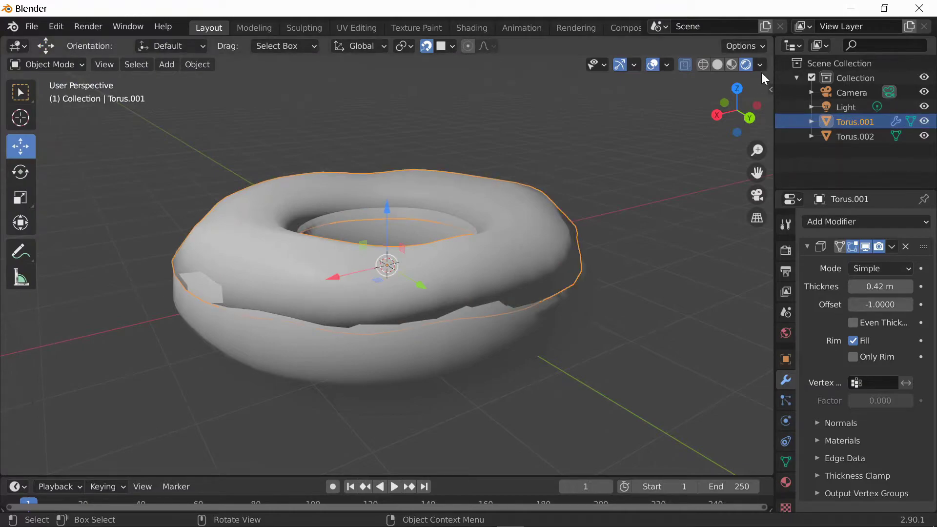
pyautogui.press('n')
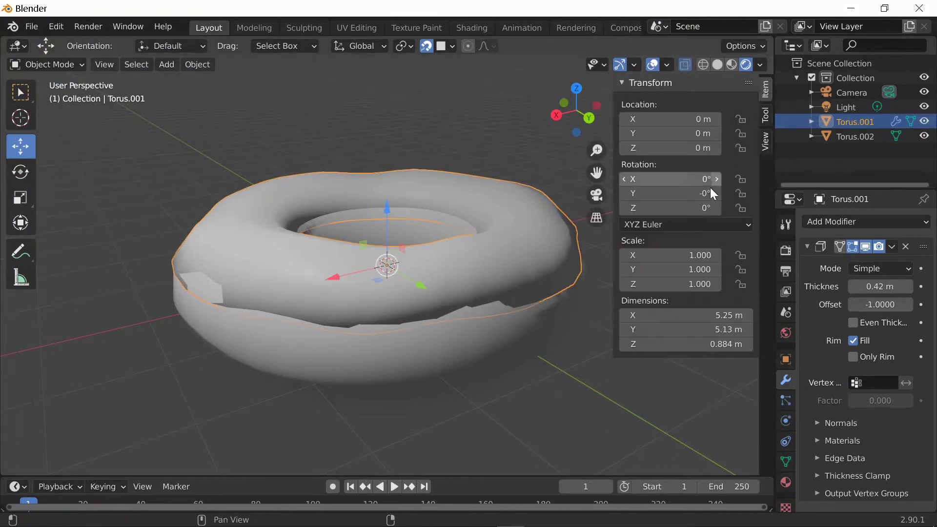
pyautogui.click(765, 143)
pyautogui.click(703, 121)
pyautogui.press('End')
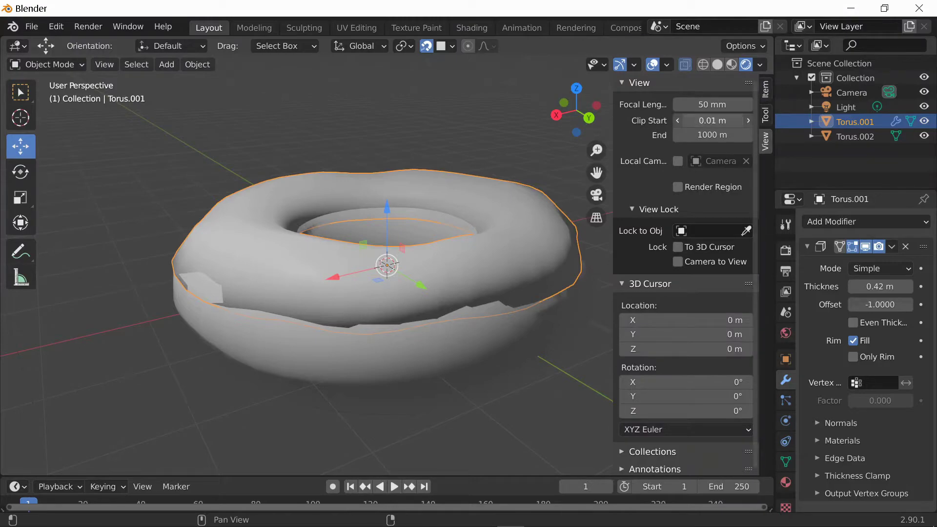
pyautogui.click(690, 121)
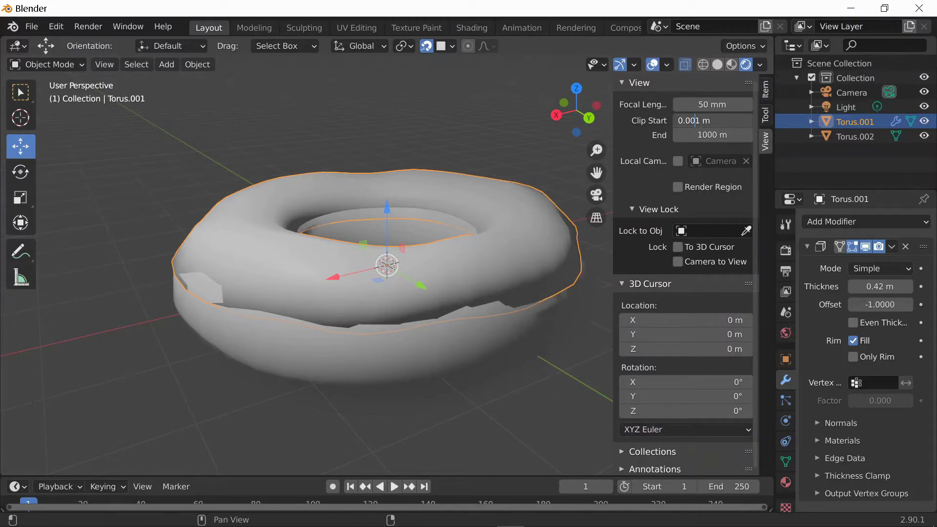
pyautogui.write('0')
pyautogui.press('Return')
# Deselect the icing, then collapse the View and 3D Cursor settings and hide the viewport sidebar.
pyautogui.moveTo(479, 105); pyautogui.dragTo(266, 118, button='middle')
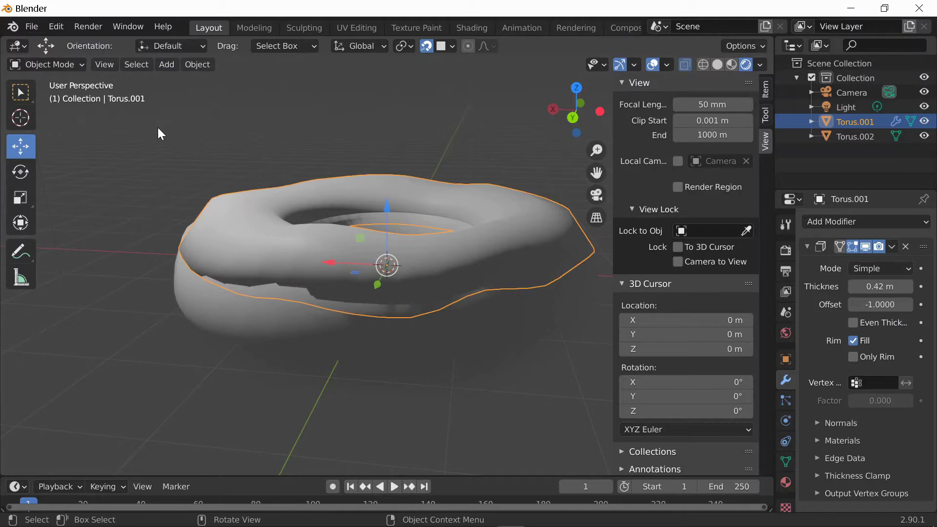
pyautogui.moveTo(95, 147); pyautogui.dragTo(149, 169)
pyautogui.moveTo(178, 130); pyautogui.dragTo(272, 130)
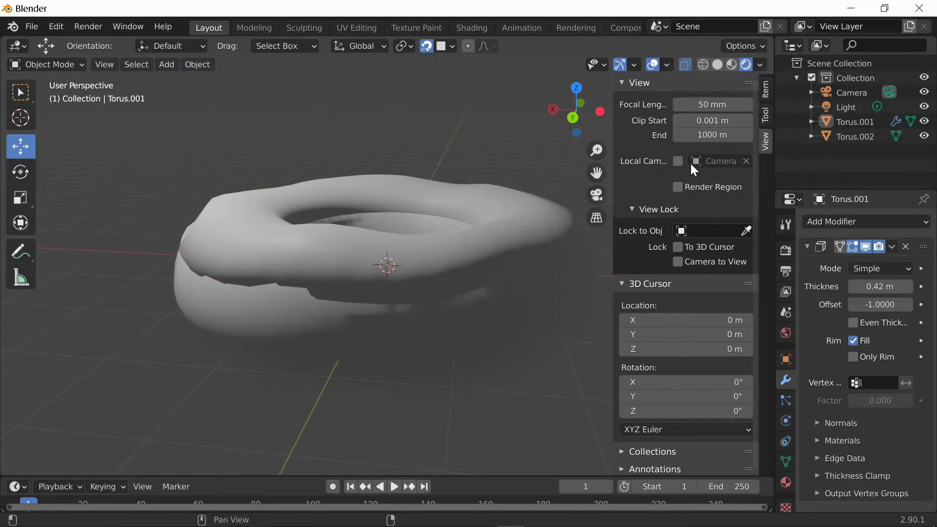
pyautogui.moveTo(613, 160); pyautogui.dragTo(685, 174)
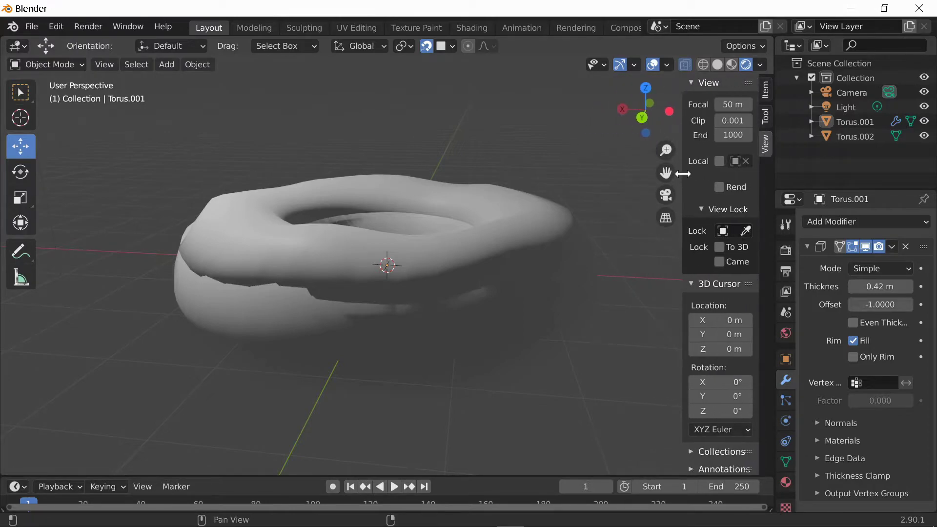
pyautogui.click(689, 81)
pyautogui.click(689, 101)
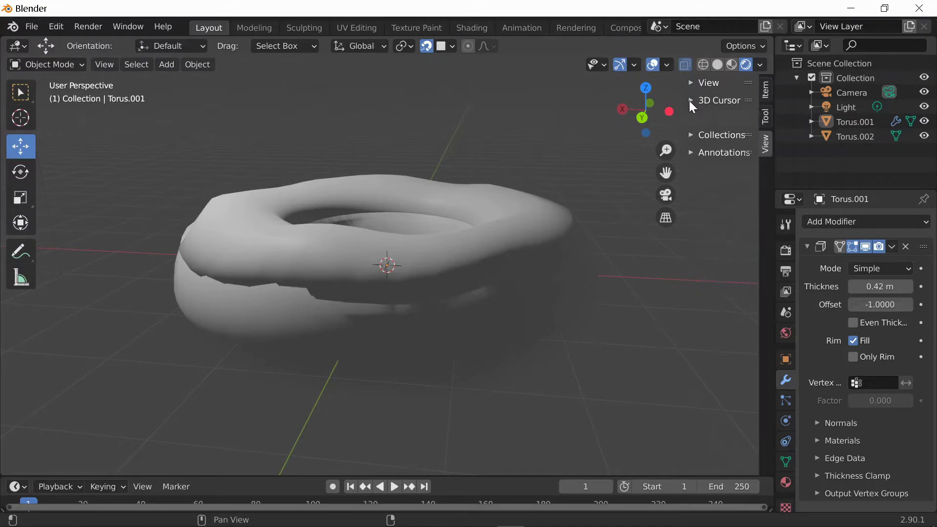
pyautogui.moveTo(683, 120); pyautogui.dragTo(723, 126)
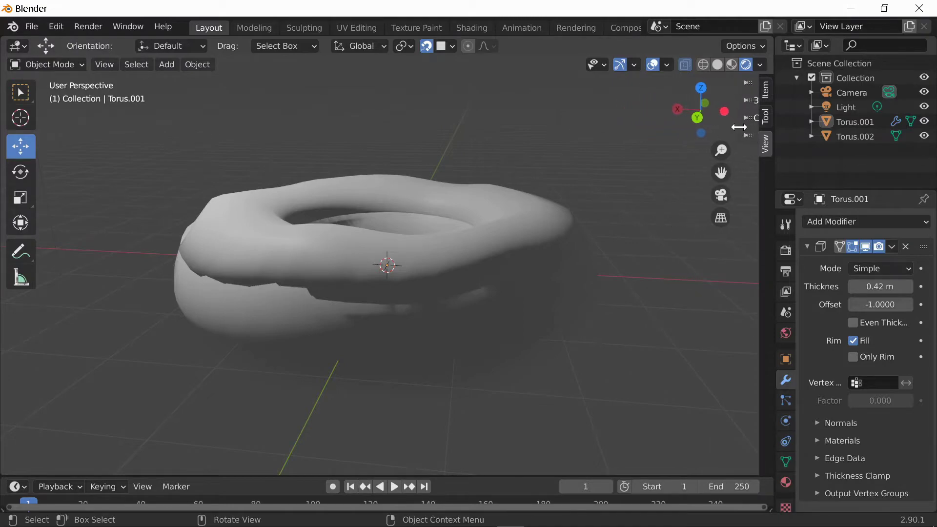
# Set the icing's Solidify thickness to 0.5 m and its offset to -0.8222.
pyautogui.moveTo(330, 136); pyautogui.dragTo(500, 130, button='middle')
pyautogui.moveTo(868, 288); pyautogui.dragTo(879, 288)
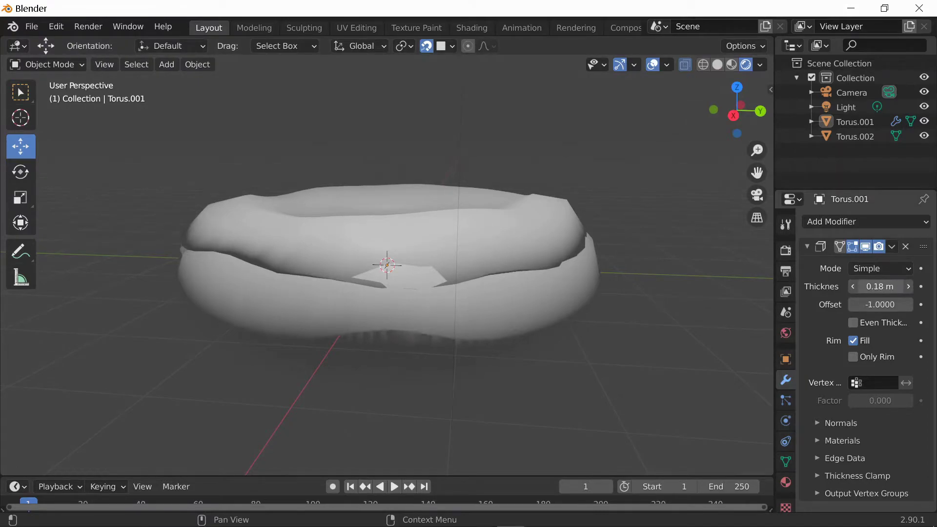
pyautogui.moveTo(881, 286); pyautogui.dragTo(896, 286)
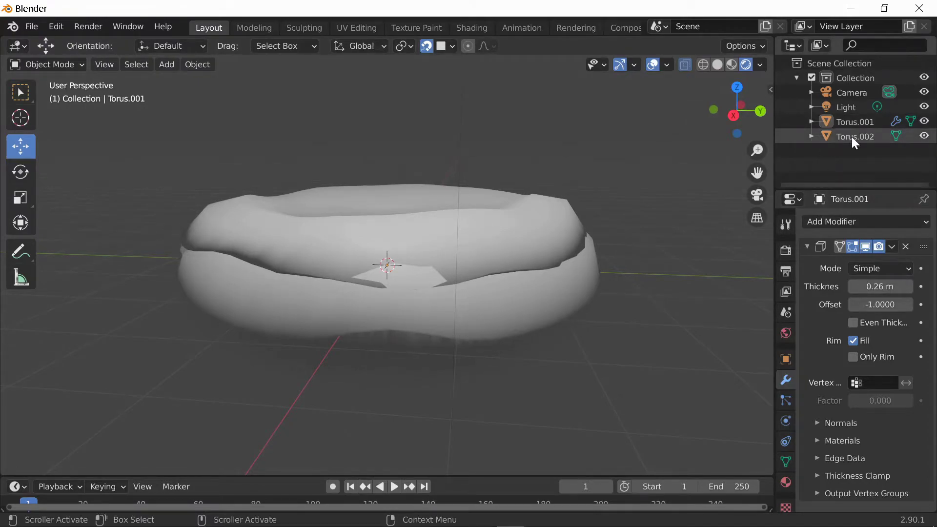
pyautogui.click(852, 136)
pyautogui.click(859, 122)
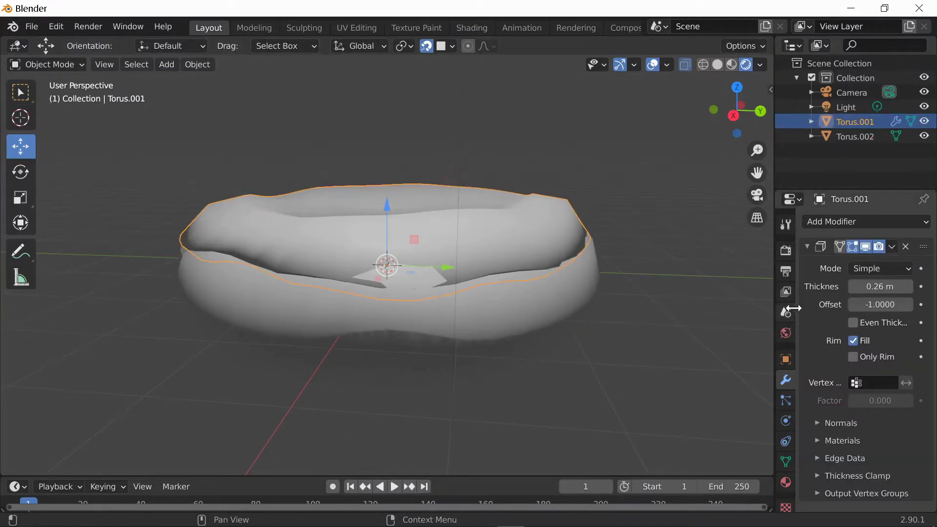
pyautogui.moveTo(868, 287); pyautogui.dragTo(886, 287)
pyautogui.moveTo(881, 304); pyautogui.dragTo(895, 305)
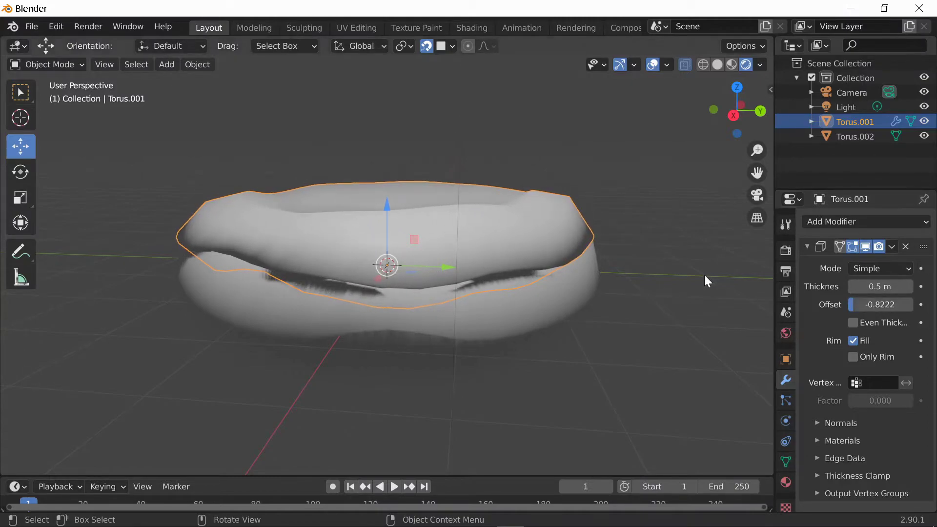
# Switch the viewport to material preview shading and check the donut from several sides.
pyautogui.moveTo(705, 274); pyautogui.dragTo(610, 244, button='middle')
pyautogui.moveTo(274, 327); pyautogui.dragTo(599, 335, button='middle')
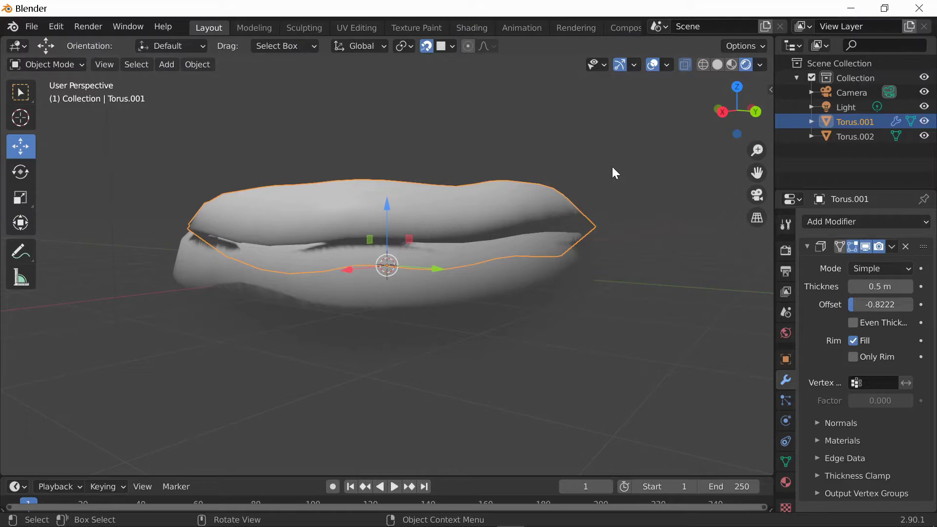
pyautogui.click(651, 232)
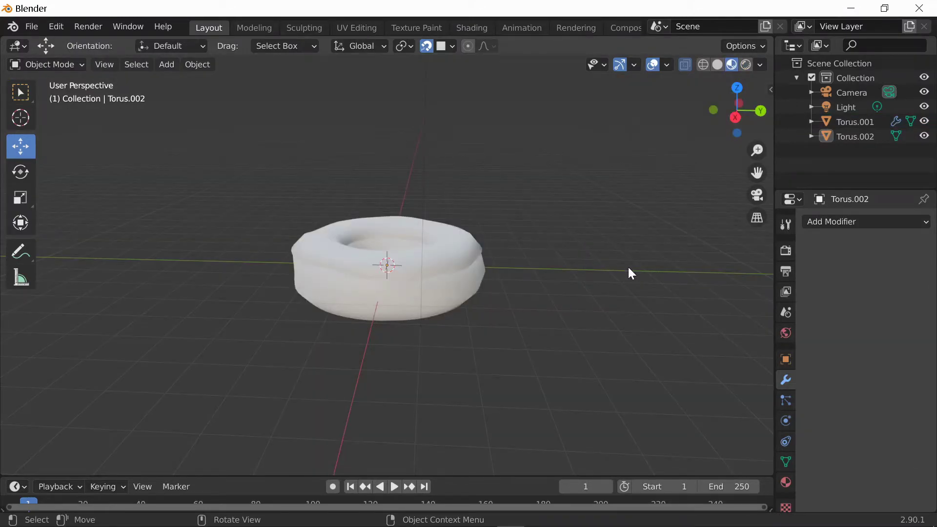
pyautogui.moveTo(628, 272); pyautogui.dragTo(549, 284, button='middle')
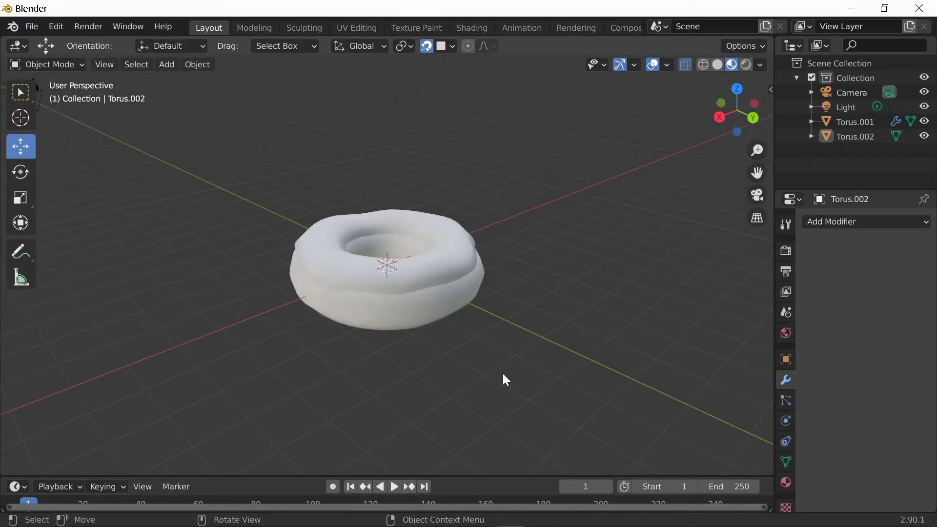
pyautogui.moveTo(249, 374); pyautogui.dragTo(384, 311, button='middle')
# Add a new material to the icing and set its base color to a pinkish purple.
pyautogui.click(384, 311)
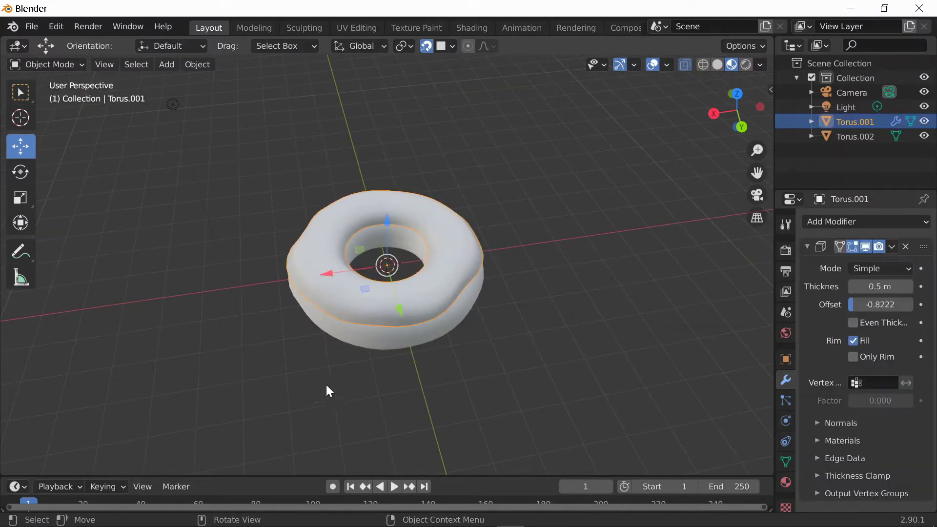
pyautogui.moveTo(326, 389); pyautogui.dragTo(649, 378, button='middle')
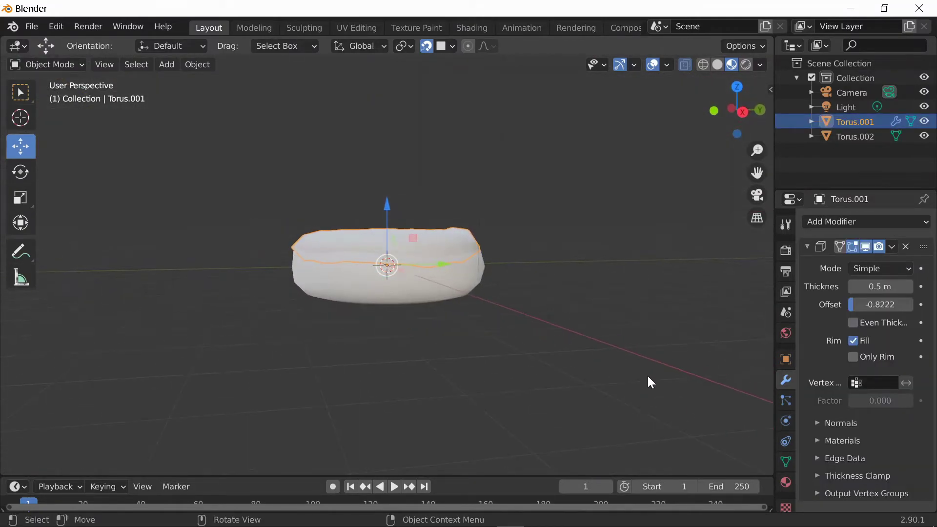
pyautogui.click(786, 483)
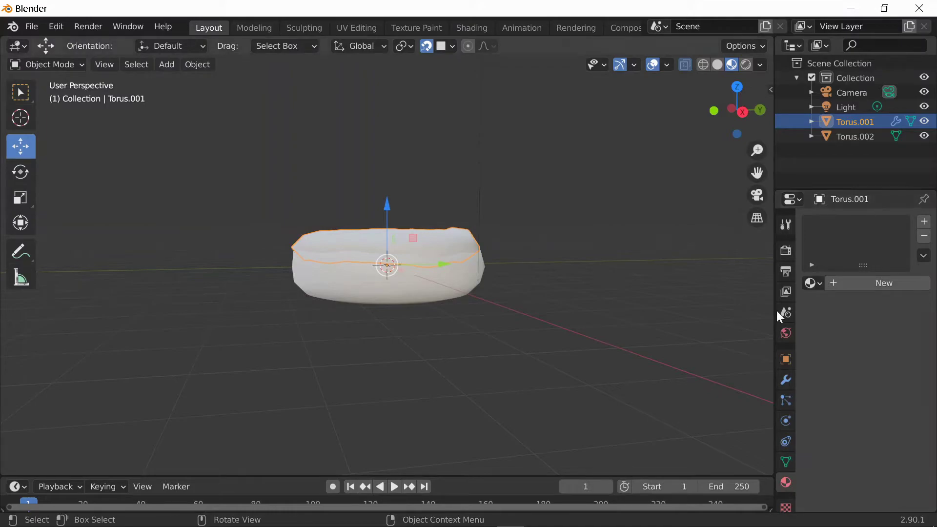
pyautogui.click(884, 283)
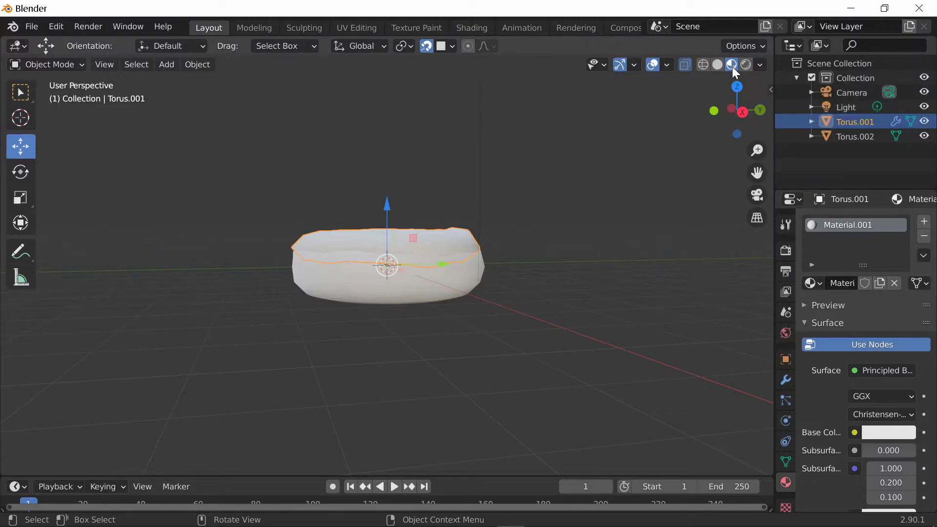
pyautogui.click(877, 434)
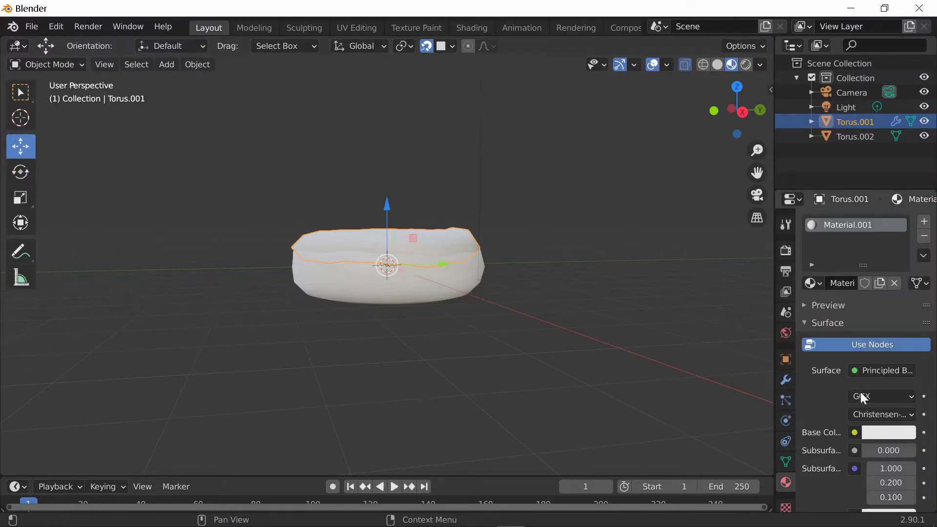
pyautogui.click(887, 431)
pyautogui.moveTo(837, 297); pyautogui.dragTo(870, 287)
pyautogui.moveTo(707, 299); pyautogui.dragTo(487, 332, button='middle')
# Add a new material to the donut base with an orange base color of hue 0.057 and saturation 0.698.
pyautogui.click(447, 309)
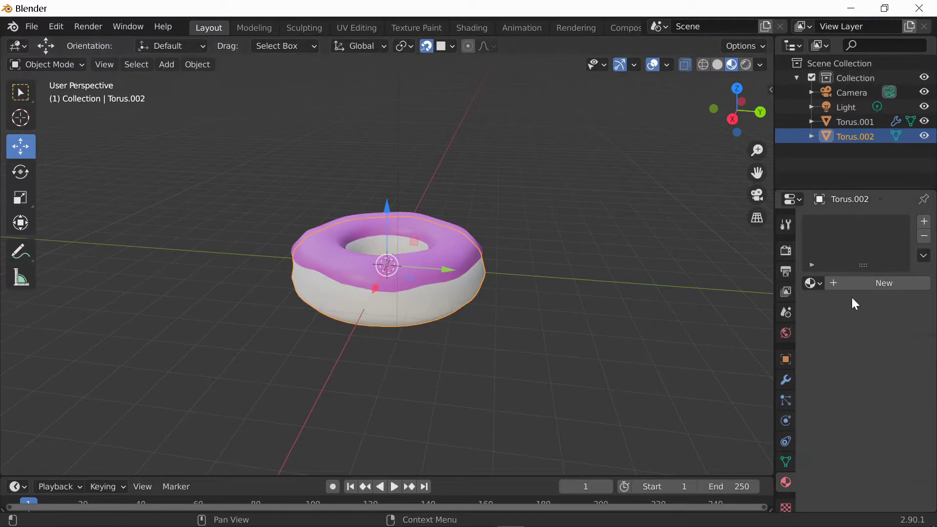
pyautogui.click(886, 285)
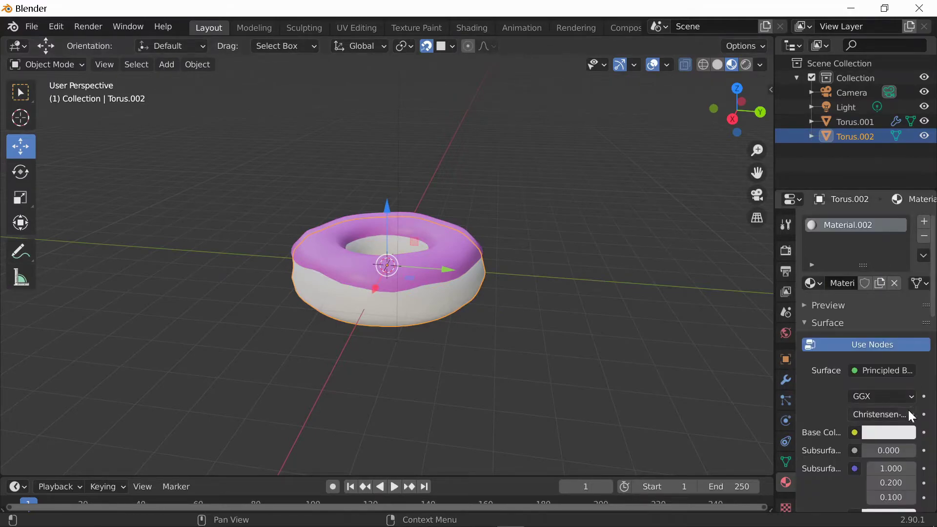
pyautogui.click(885, 434)
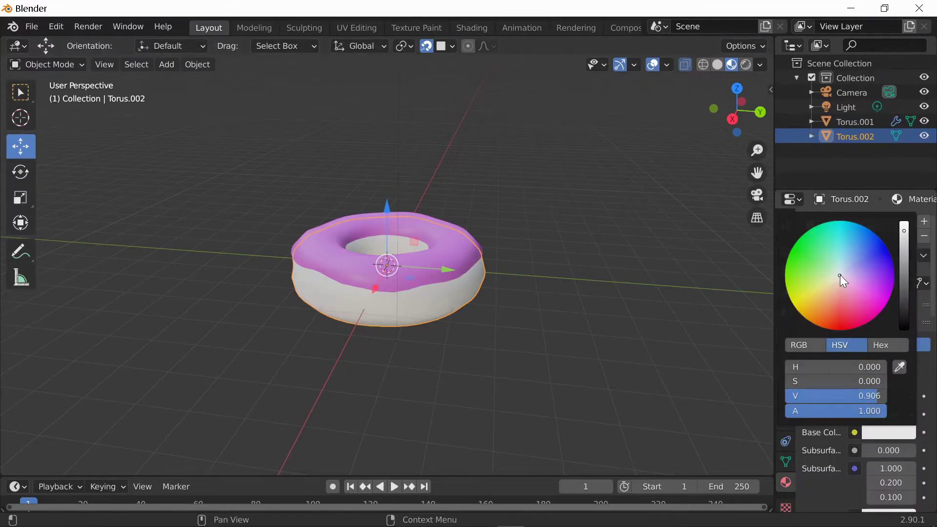
pyautogui.moveTo(841, 276); pyautogui.dragTo(826, 311)
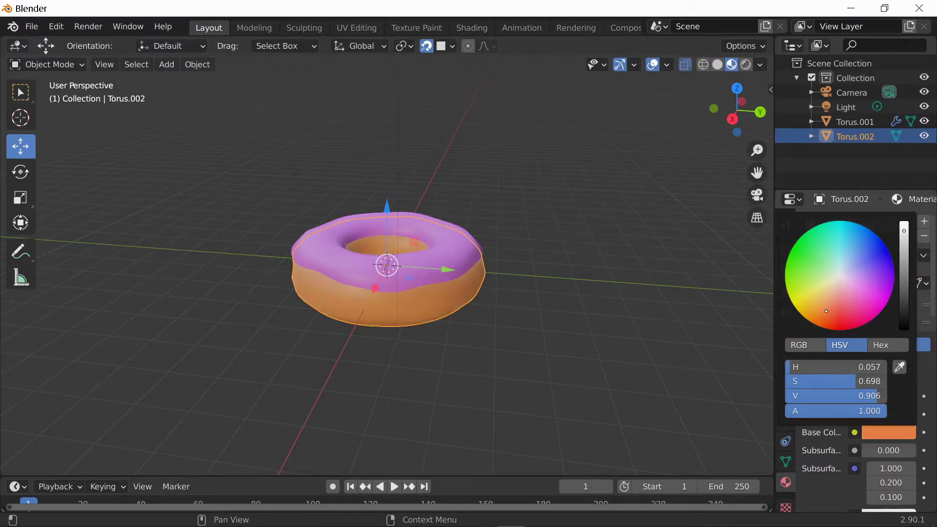
pyautogui.click(488, 306)
# Examine the colored donut and its icing edge up close and from different sides.
pyautogui.moveTo(488, 307); pyautogui.dragTo(655, 274, button='middle')
pyautogui.scroll(7, 469, 326)
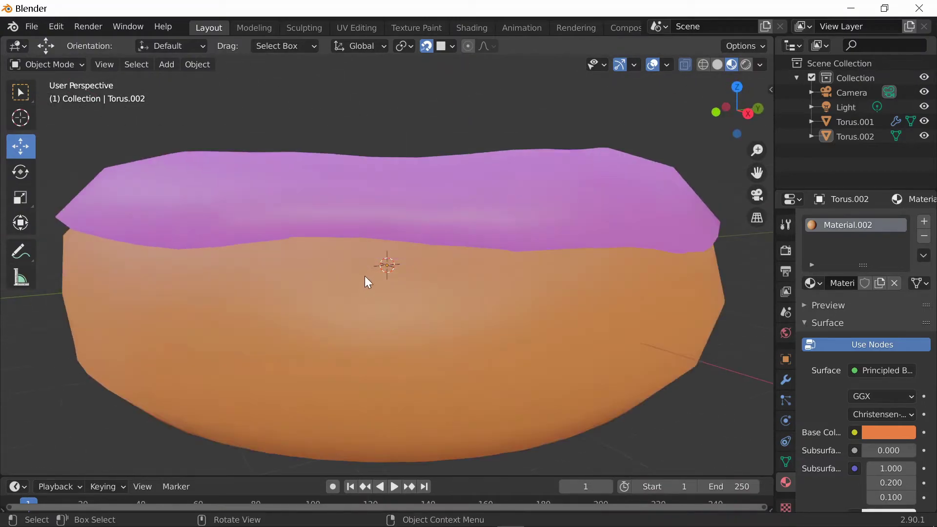
pyautogui.moveTo(707, 447); pyautogui.dragTo(611, 410, button='middle')
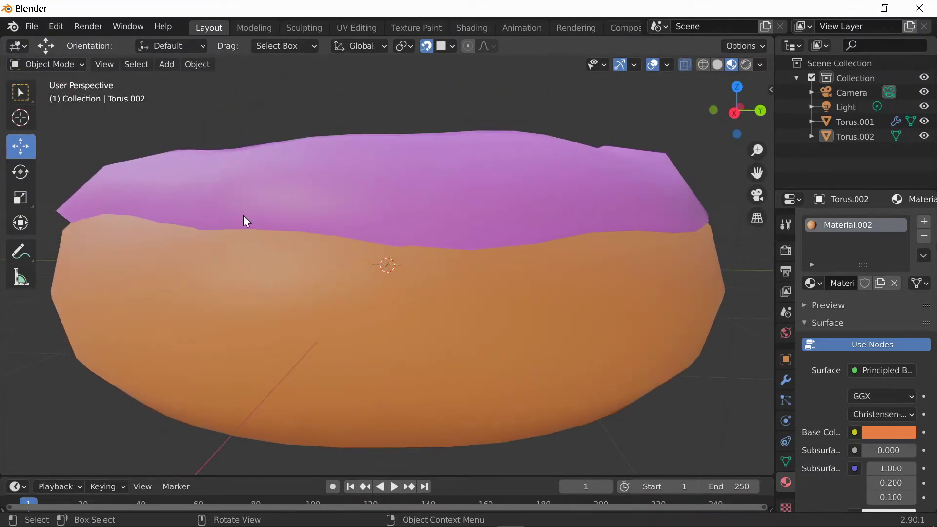
pyautogui.scroll(-3, 313, 327)
pyautogui.moveTo(584, 329); pyautogui.dragTo(573, 368, button='middle')
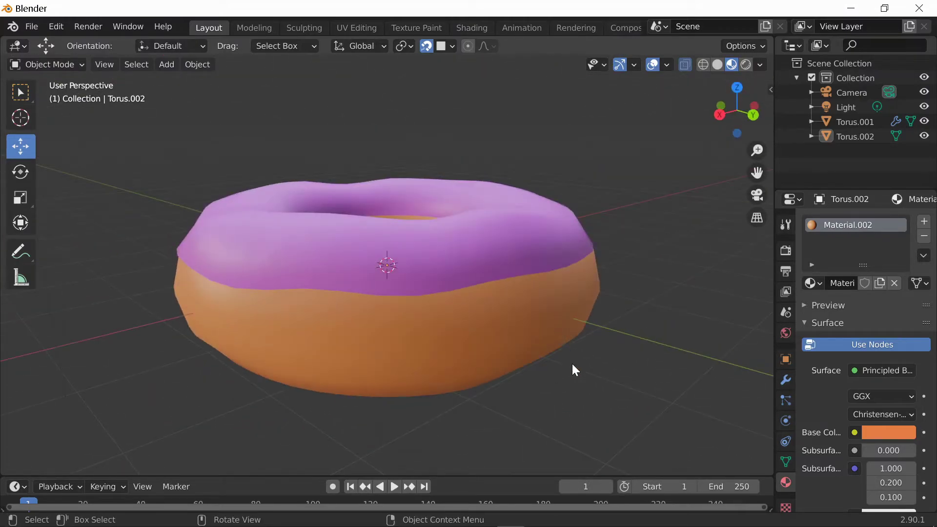
pyautogui.scroll(-2, 542, 349)
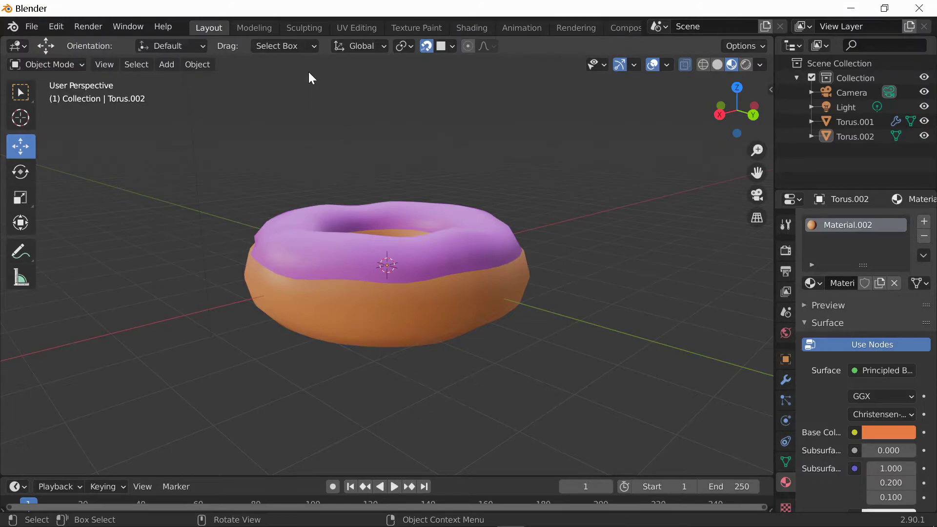
# Switch to the sculpting workspace for the donut base and display it in material preview shading.
pyautogui.click(315, 28)
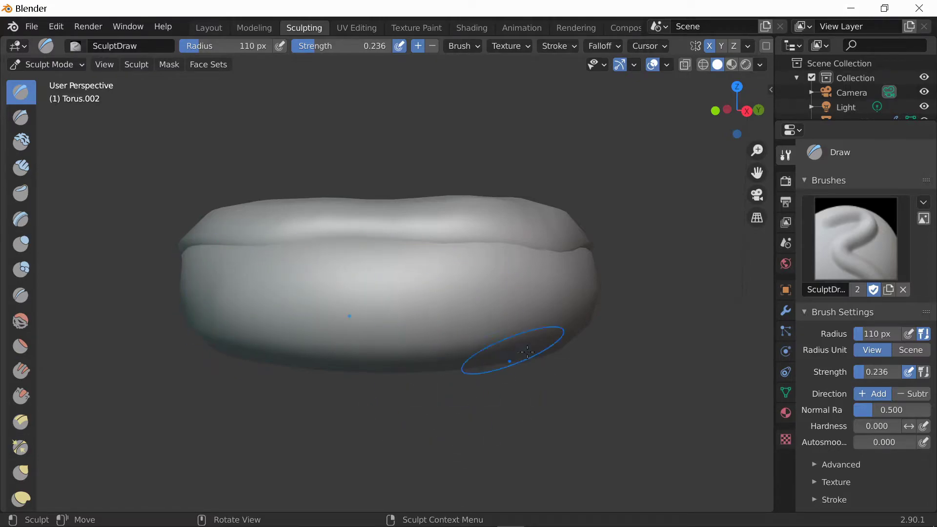
pyautogui.moveTo(528, 351); pyautogui.dragTo(66, 124, button='middle')
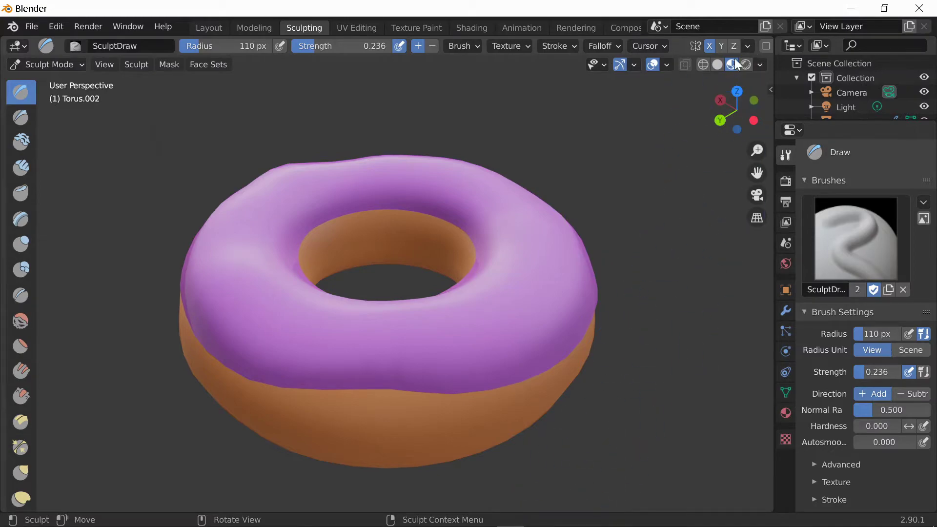
pyautogui.moveTo(592, 369)
pyautogui.mouseDown(button='middle')
pyautogui.moveTo(371, 313)
pyautogui.moveTo(236, 364)
pyautogui.moveTo(187, 334)
pyautogui.moveTo(548, 312)
pyautogui.moveTo(531, 329)
pyautogui.moveTo(343, 321)
pyautogui.moveTo(344, 329)
pyautogui.mouseUp(button='middle')
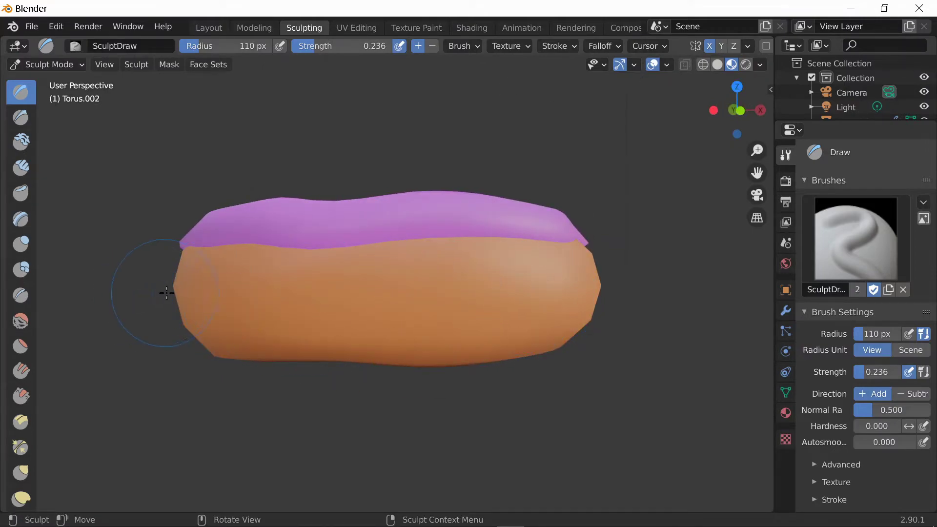
# Try to bulge out the outer side of the donut base with the Draw brush.
pyautogui.press('s')
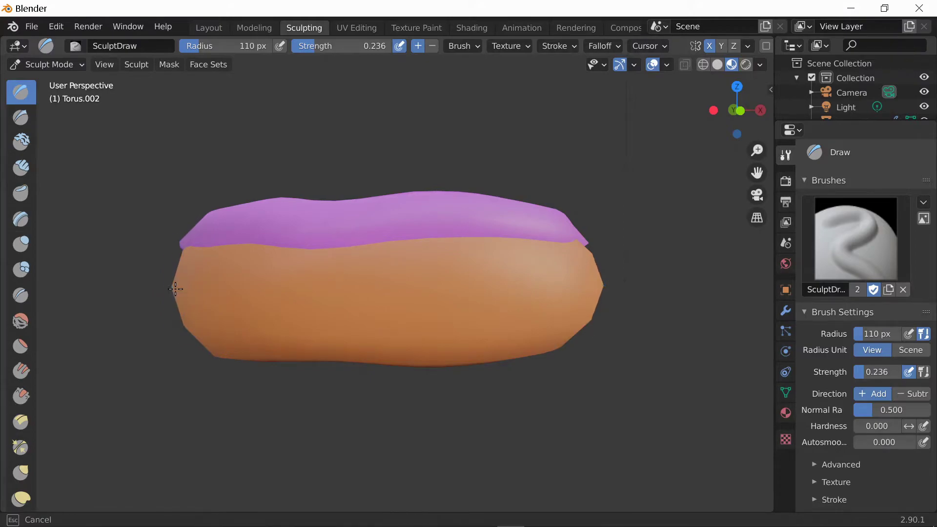
pyautogui.click(176, 289)
pyautogui.press('s')
pyautogui.click(173, 291)
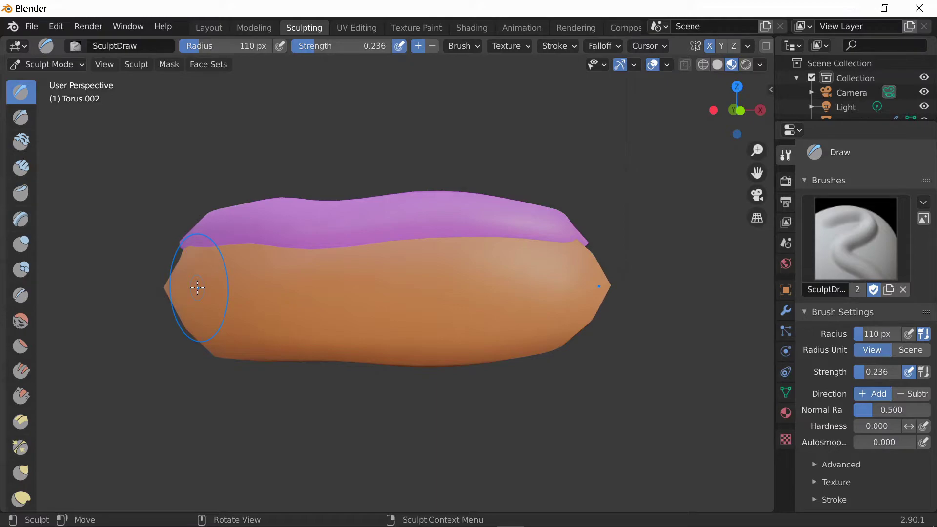
pyautogui.press('ctrl')
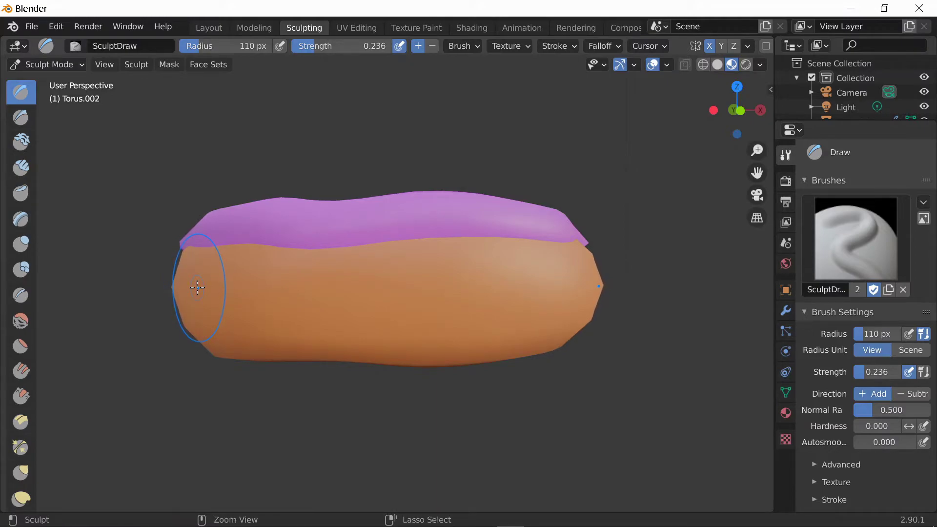
# Sculpt the outer wall of the donut base inward around its middle with the inverted Draw brush.
pyautogui.moveTo(329, 346)
pyautogui.mouseDown(button='middle')
pyautogui.moveTo(356, 391)
pyautogui.moveTo(344, 380)
pyautogui.moveTo(250, 375)
pyautogui.mouseUp(button='middle')
pyautogui.moveTo(454, 410); pyautogui.dragTo(412, 411, button='middle')
pyautogui.moveTo(604, 413)
pyautogui.mouseDown(button='middle')
pyautogui.moveTo(350, 389)
pyautogui.moveTo(293, 341)
pyautogui.mouseUp(button='middle')
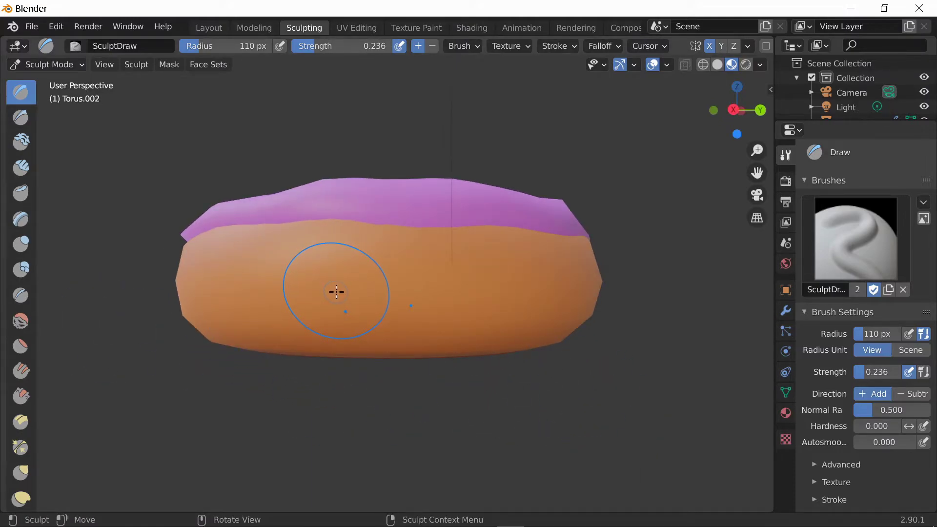
pyautogui.keyDown('ctrl'); pyautogui.moveTo(182, 282); pyautogui.dragTo(254, 293); pyautogui.keyUp('ctrl')
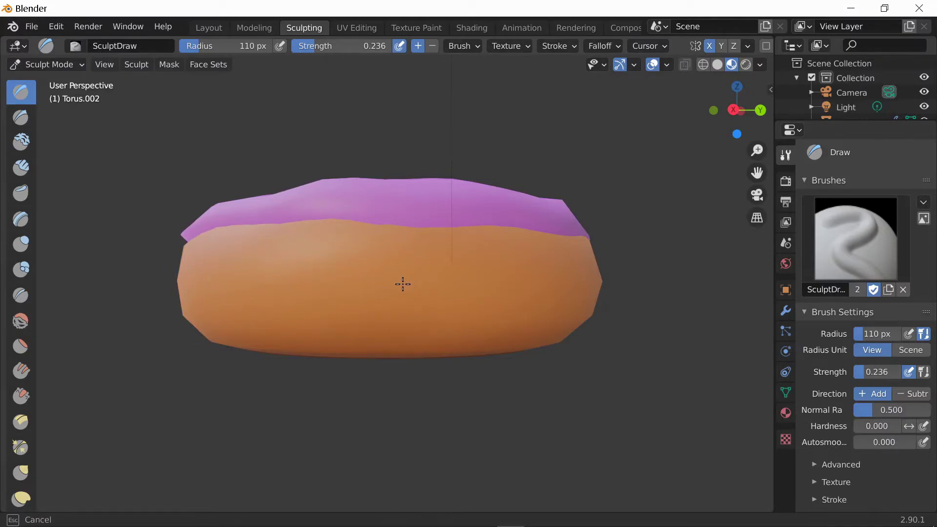
pyautogui.keyDown('ctrl'); pyautogui.moveTo(403, 284); pyautogui.dragTo(425, 286); pyautogui.keyUp('ctrl')
pyautogui.keyDown('ctrl'); pyautogui.moveTo(230, 288); pyautogui.dragTo(595, 282); pyautogui.keyUp('ctrl')
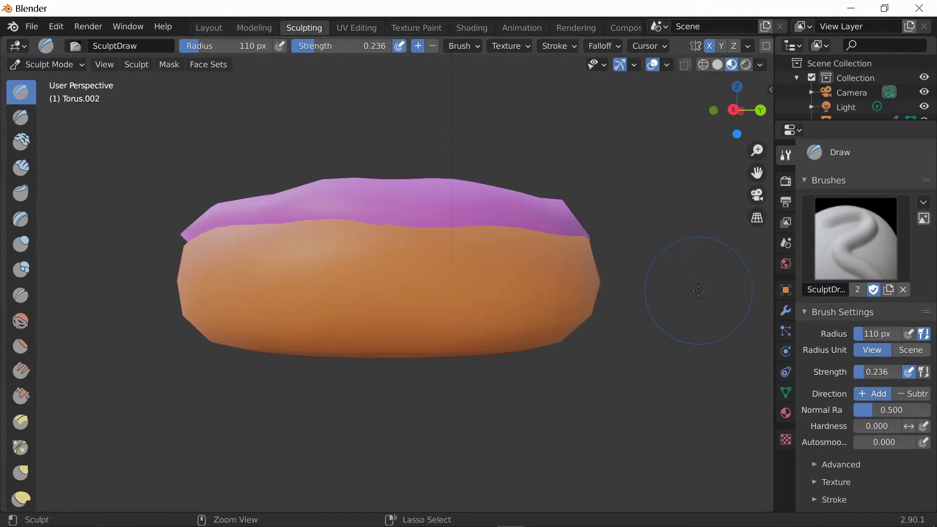
pyautogui.moveTo(699, 291)
pyautogui.mouseDown(button='middle')
pyautogui.moveTo(548, 320)
pyautogui.moveTo(172, 296)
pyautogui.moveTo(174, 286)
pyautogui.mouseUp(button='middle')
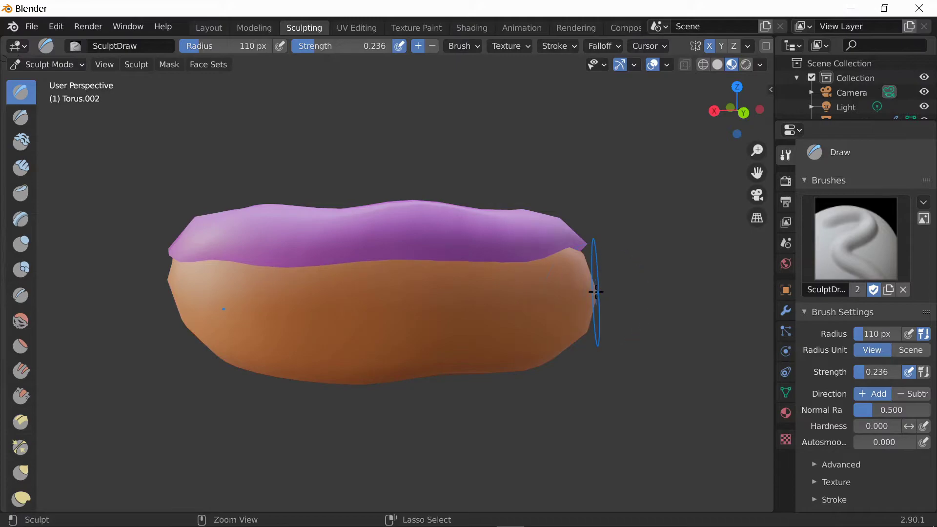
pyautogui.moveTo(596, 292); pyautogui.dragTo(592, 292, button='middle')
pyautogui.moveTo(489, 312); pyautogui.dragTo(246, 307, button='middle')
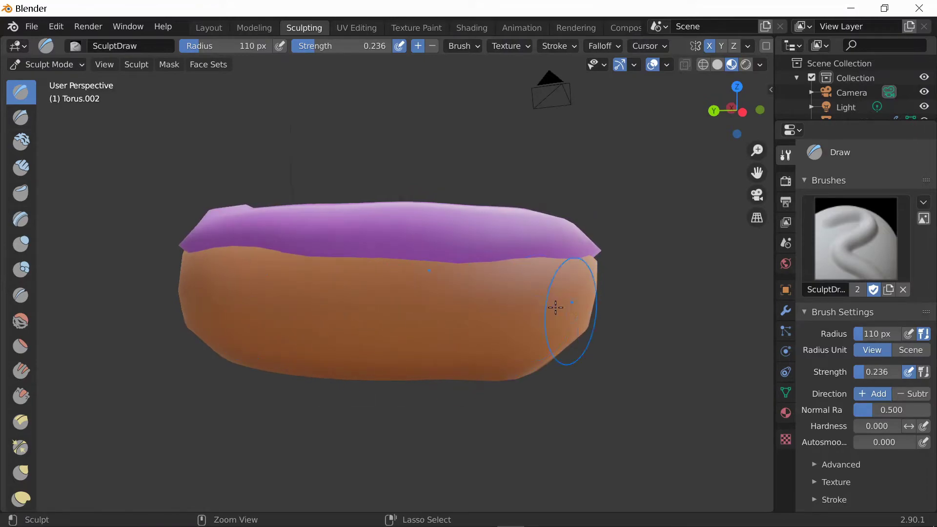
# Sculpt the inner wall of the donut's hole with the Draw brush and undo the last stroke.
pyautogui.moveTo(635, 306)
pyautogui.mouseDown(button='middle')
pyautogui.moveTo(608, 337)
pyautogui.moveTo(591, 305)
pyautogui.moveTo(580, 330)
pyautogui.moveTo(598, 458)
pyautogui.moveTo(613, 385)
pyautogui.moveTo(601, 371)
pyautogui.mouseUp(button='middle')
pyautogui.moveTo(413, 226)
pyautogui.mouseDown()
pyautogui.moveTo(409, 250)
pyautogui.moveTo(429, 246)
pyautogui.mouseUp()
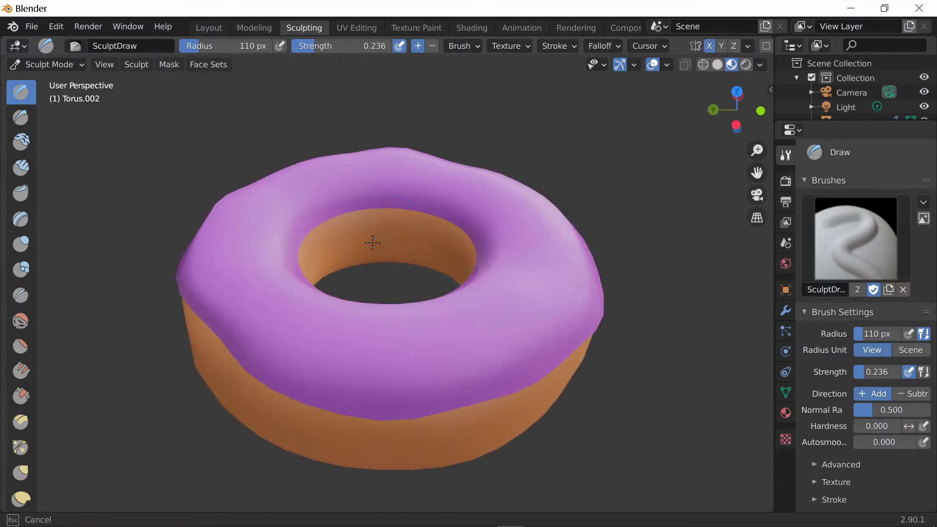
pyautogui.moveTo(372, 242)
pyautogui.mouseDown()
pyautogui.moveTo(350, 258)
pyautogui.moveTo(378, 245)
pyautogui.moveTo(439, 262)
pyautogui.mouseUp()
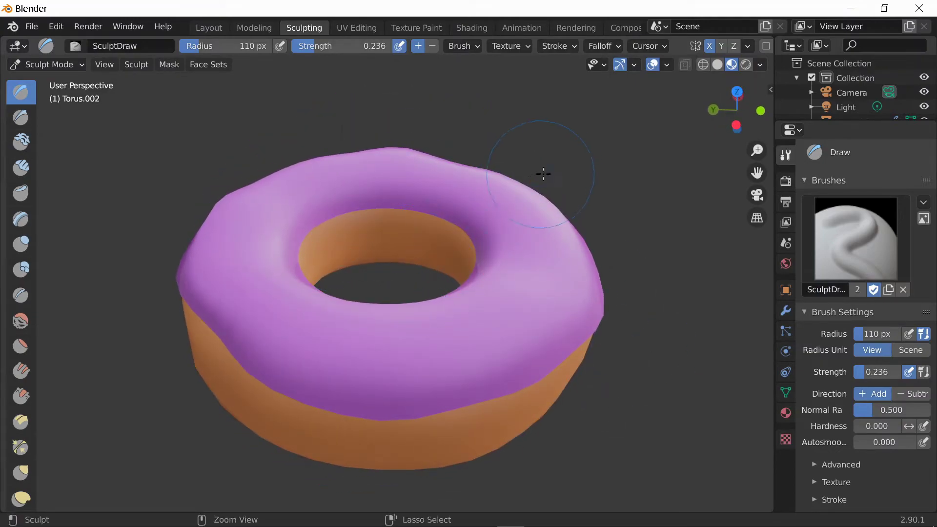
pyautogui.keyDown('ctrl'); pyautogui.moveTo(543, 174); pyautogui.dragTo(405, 248, button='middle'); pyautogui.keyUp('ctrl')
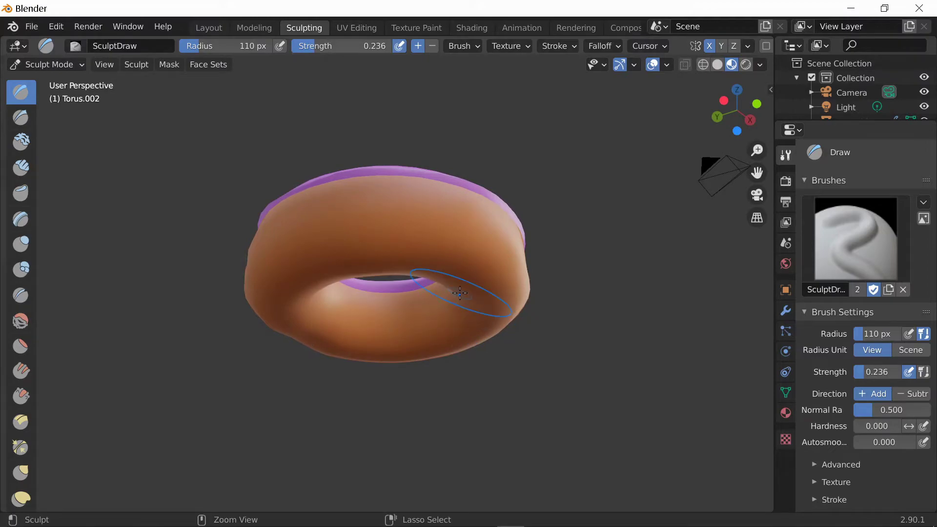
pyautogui.hotkey('ctrl', 'z')
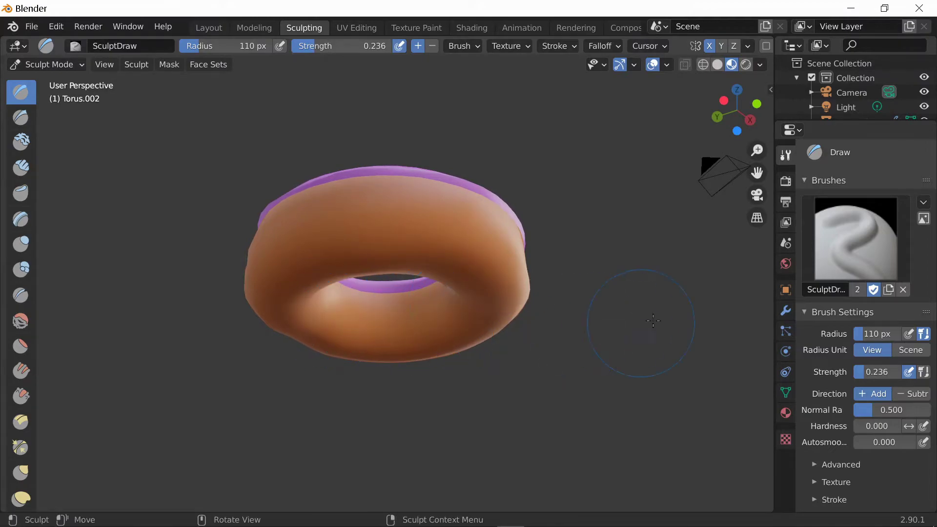
pyautogui.moveTo(653, 320); pyautogui.dragTo(562, 398, button='middle')
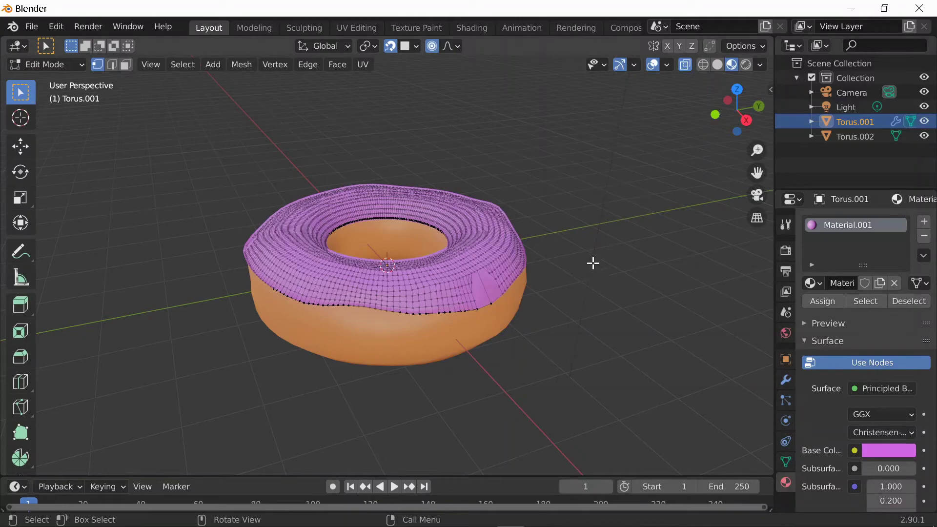
# Examine the icing mesh in Edit Mode up close and from several sides, including its outer edge and the hole.
pyautogui.moveTo(564, 294); pyautogui.dragTo(288, 280, button='middle')
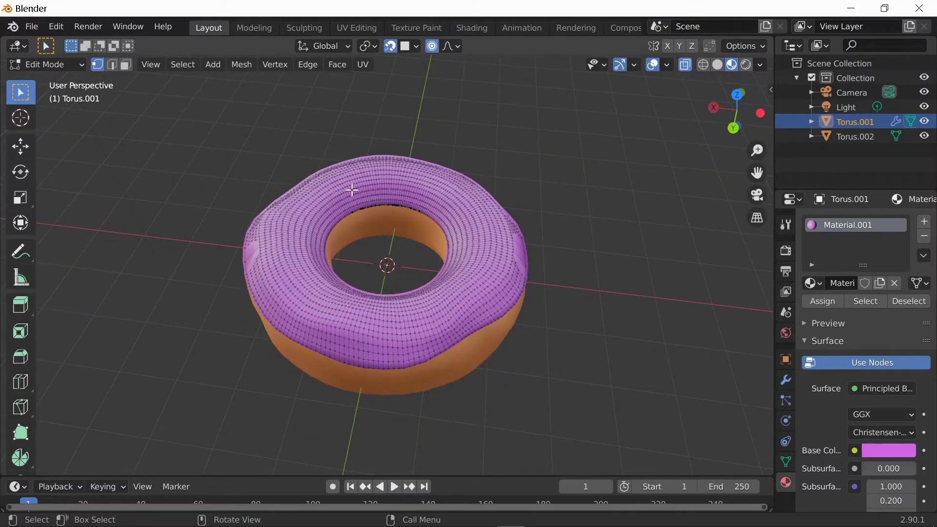
pyautogui.scroll(7, 517, 273)
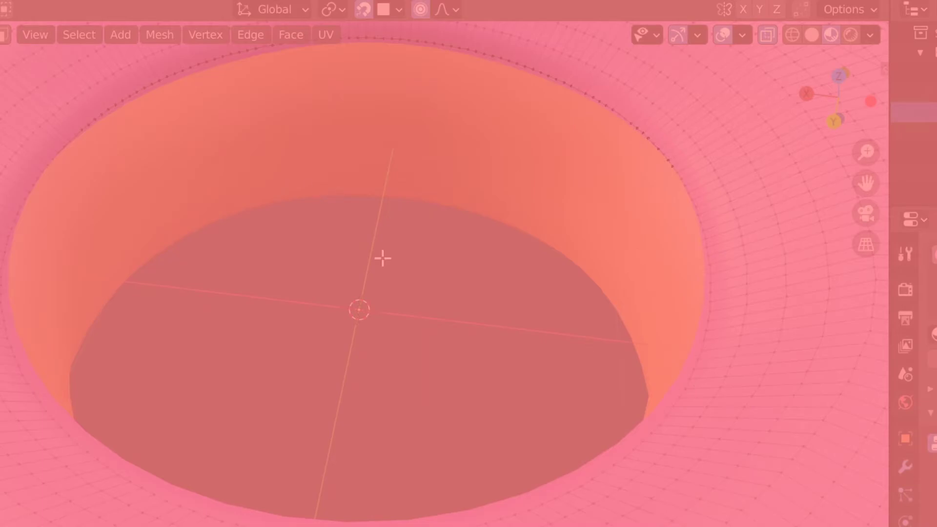
pyautogui.scroll(-7, 515, 373)
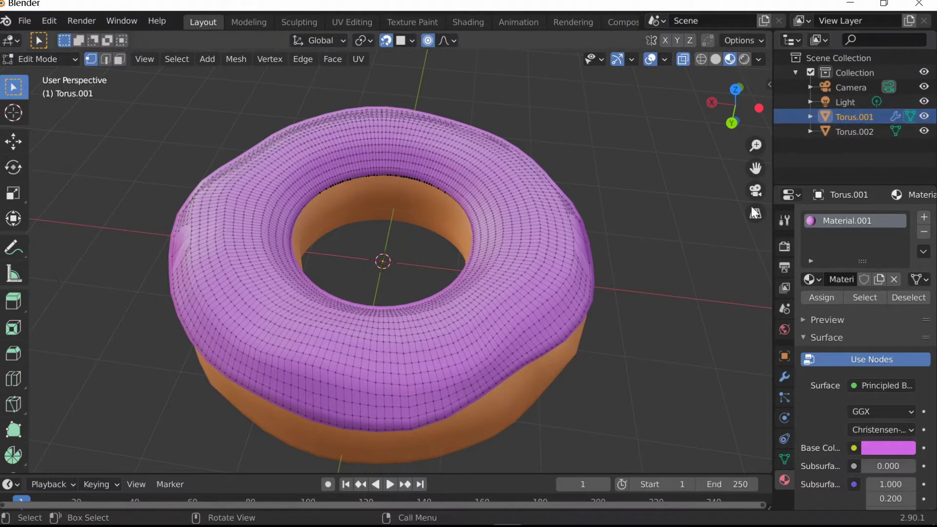
pyautogui.scroll(-4, 626, 292)
pyautogui.moveTo(626, 292); pyautogui.dragTo(653, 265, button='middle')
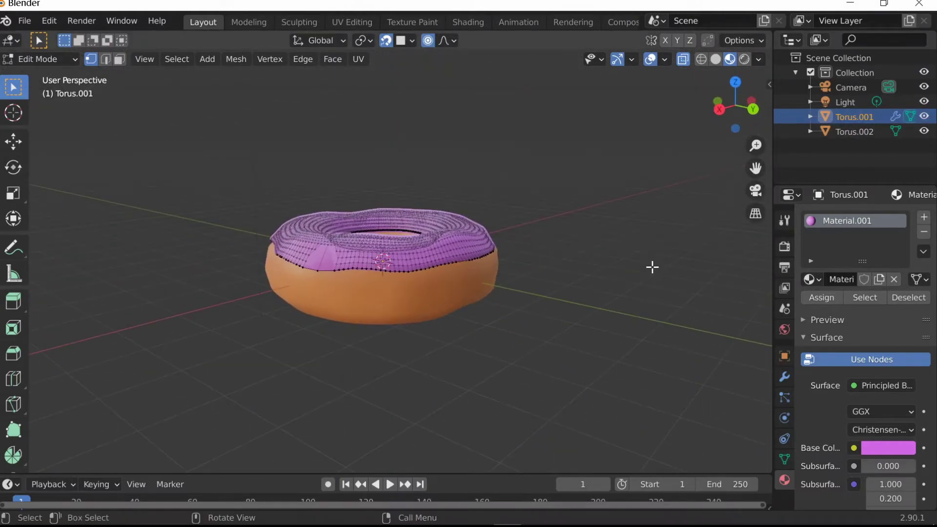
pyautogui.scroll(3, 559, 293)
pyautogui.scroll(-5, 625, 247)
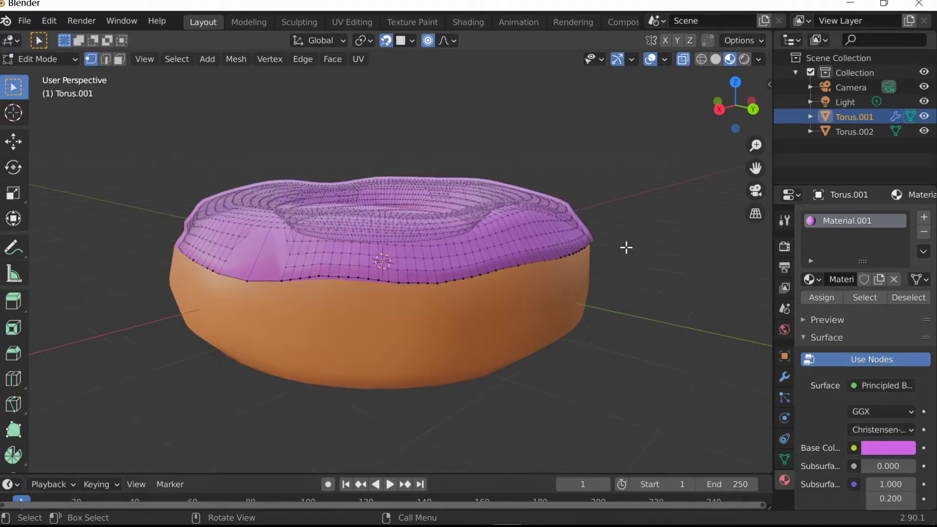
pyautogui.moveTo(254, 122); pyautogui.dragTo(478, 182)
pyautogui.scroll(4, 609, 236)
pyautogui.rightClick(509, 238)
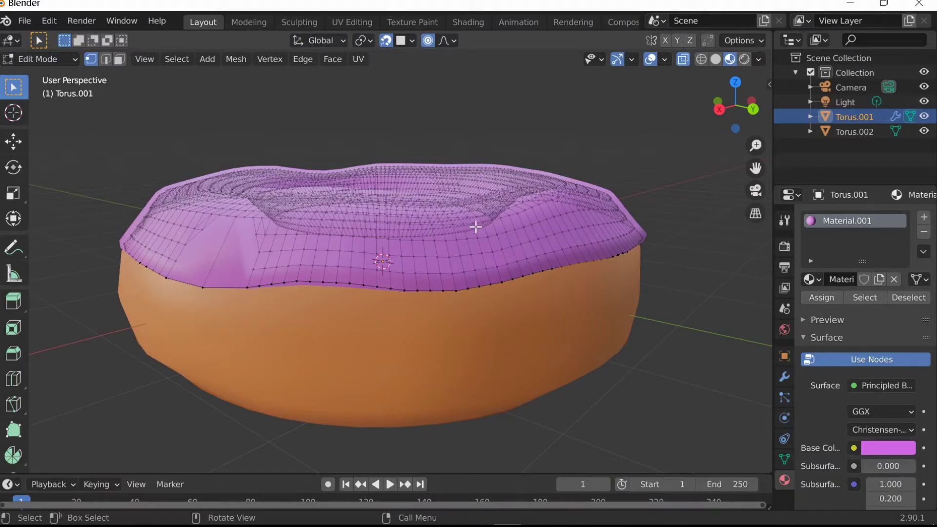
pyautogui.rightClick(476, 226)
pyautogui.moveTo(636, 113); pyautogui.dragTo(649, 273, button='middle')
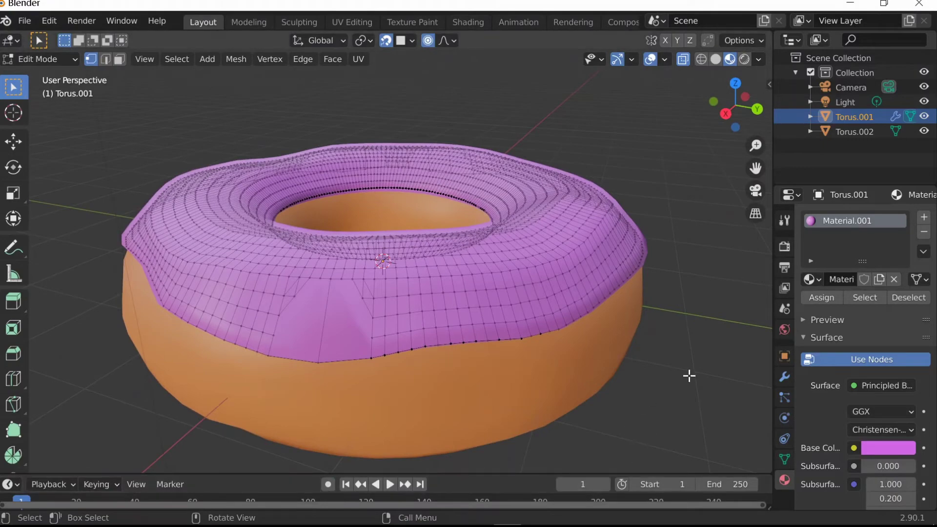
pyautogui.moveTo(689, 376); pyautogui.dragTo(747, 320, button='middle')
pyautogui.moveTo(638, 265); pyautogui.dragTo(589, 288, button='middle')
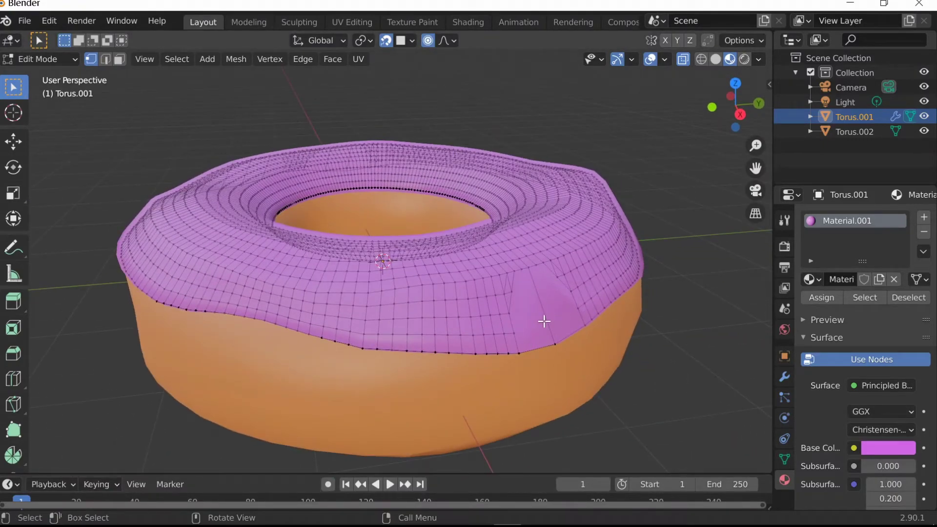
pyautogui.scroll(-6, 404, 130)
pyautogui.moveTo(244, 214); pyautogui.dragTo(144, 291, button='middle')
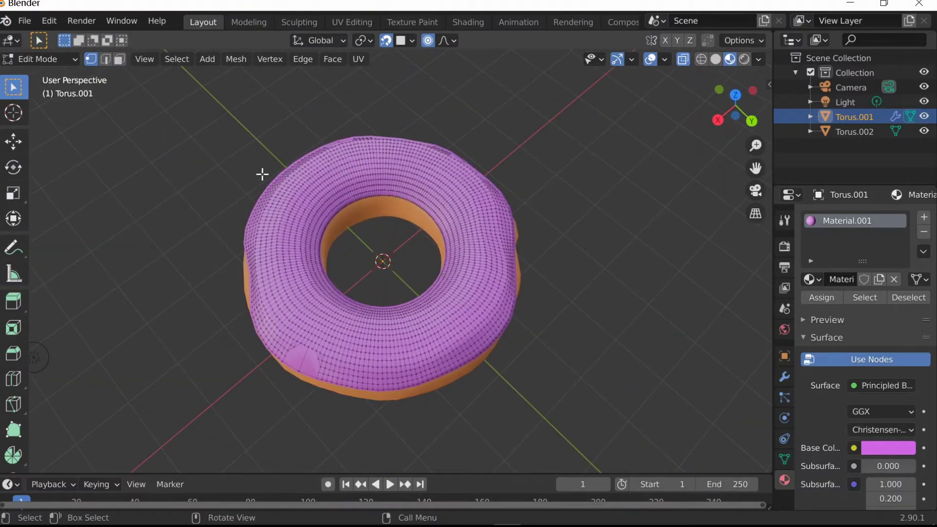
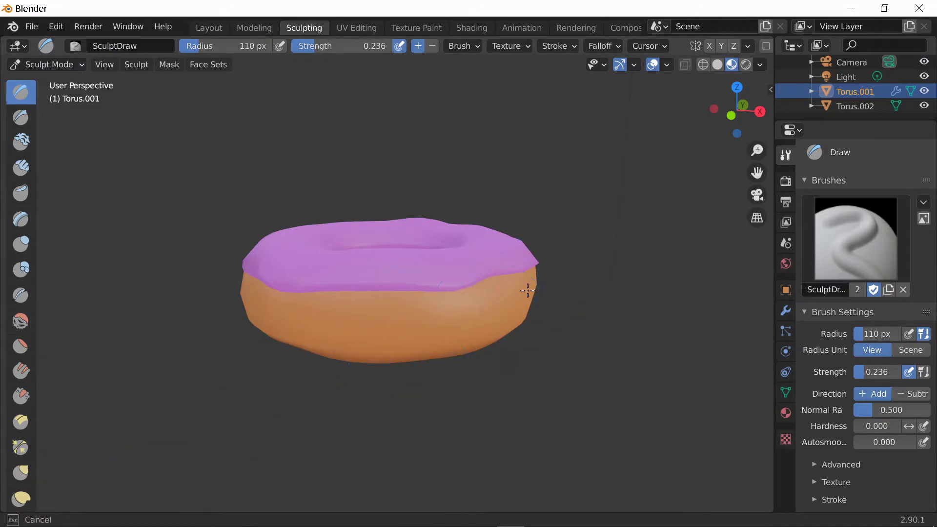
# Pull drips down from the icing's outer edge over the donut base with the Grab sculpting brush.
pyautogui.moveTo(550, 332); pyautogui.dragTo(548, 291, button='middle')
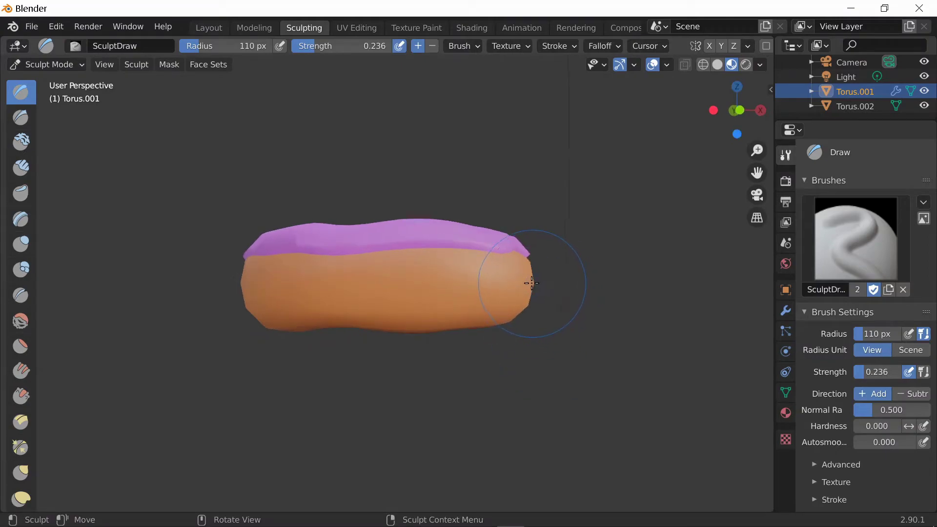
pyautogui.moveTo(542, 340)
pyautogui.mouseDown(button='middle')
pyautogui.moveTo(527, 401)
pyautogui.moveTo(496, 377)
pyautogui.moveTo(342, 352)
pyautogui.moveTo(102, 472)
pyautogui.mouseUp(button='middle')
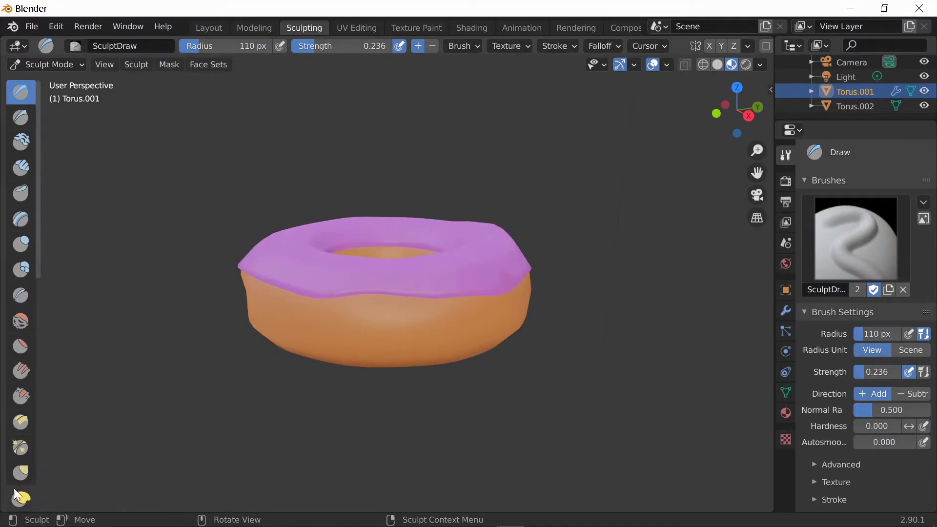
pyautogui.click(22, 474)
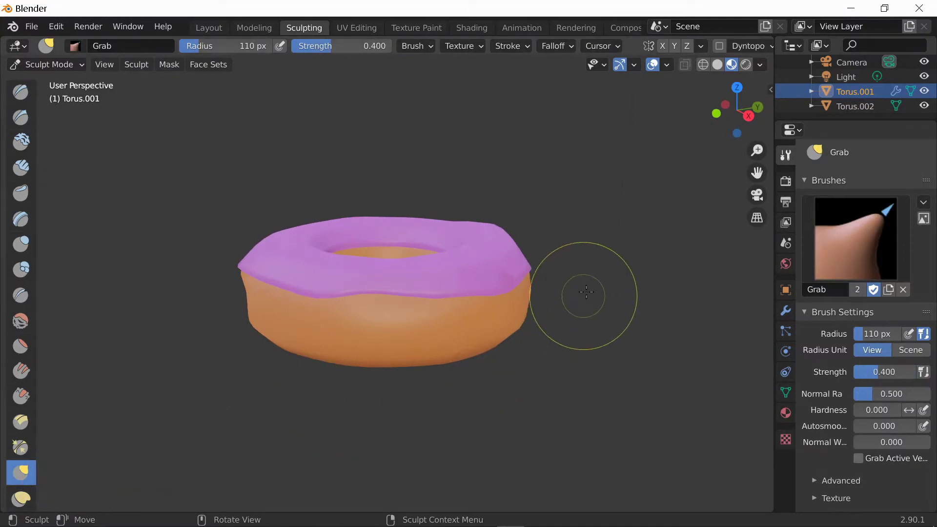
pyautogui.moveTo(268, 429)
pyautogui.mouseDown(button='middle')
pyautogui.moveTo(491, 376)
pyautogui.moveTo(396, 397)
pyautogui.moveTo(432, 460)
pyautogui.moveTo(438, 437)
pyautogui.mouseUp(button='middle')
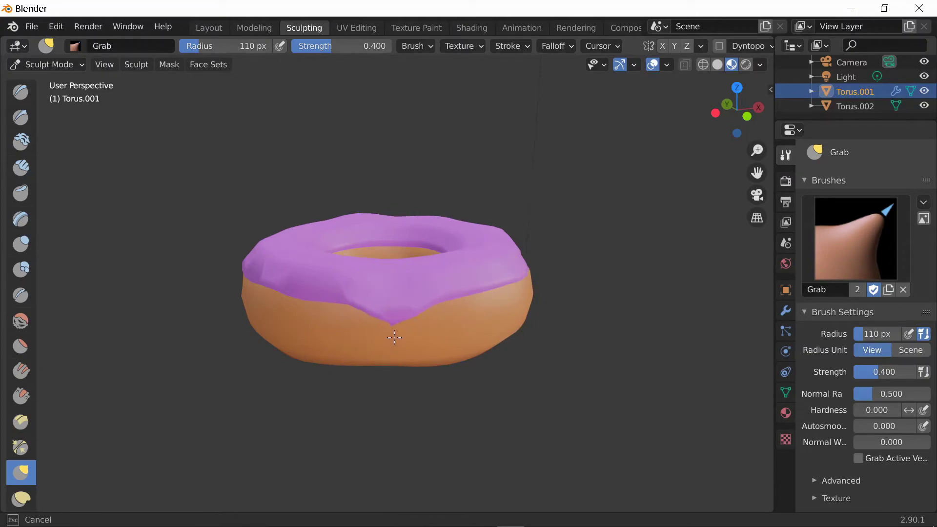
pyautogui.moveTo(224, 360)
pyautogui.mouseDown(button='middle')
pyautogui.moveTo(392, 348)
pyautogui.moveTo(376, 278)
pyautogui.moveTo(433, 345)
pyautogui.moveTo(310, 339)
pyautogui.moveTo(367, 280)
pyautogui.mouseUp(button='middle')
pyautogui.moveTo(367, 281); pyautogui.dragTo(366, 308)
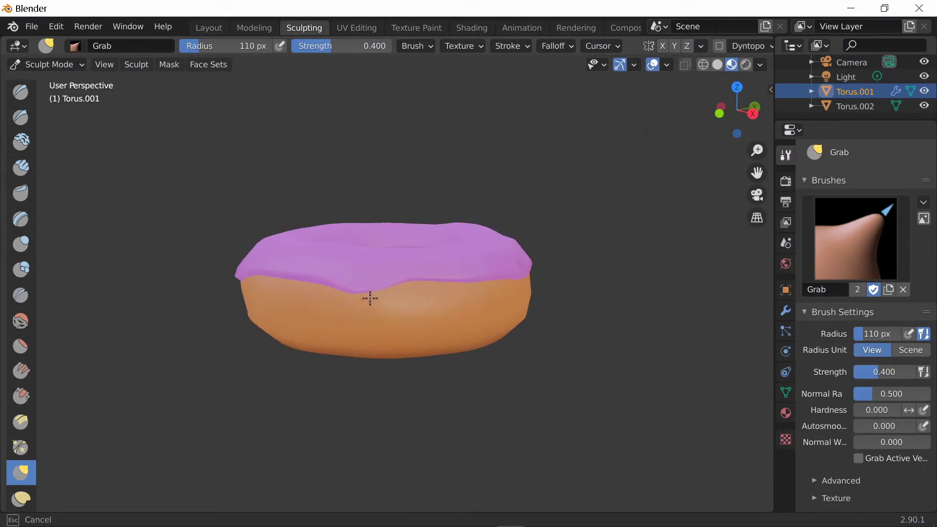
# Reshape the drips along the icing's outer edge with further short Grab strokes.
pyautogui.moveTo(495, 377)
pyautogui.mouseDown(button='middle')
pyautogui.moveTo(491, 356)
pyautogui.moveTo(478, 388)
pyautogui.mouseUp(button='middle')
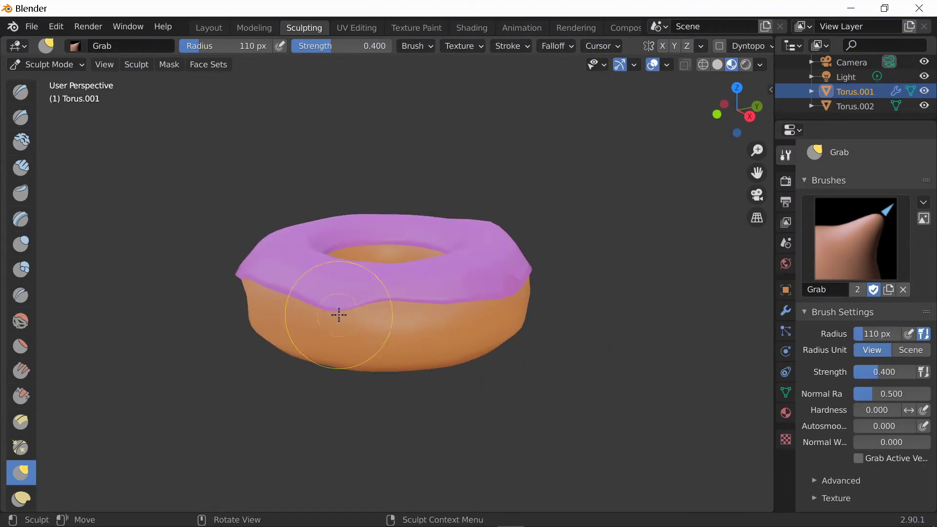
pyautogui.moveTo(346, 306); pyautogui.dragTo(348, 304)
pyautogui.moveTo(368, 394)
pyautogui.mouseDown(button='middle')
pyautogui.moveTo(351, 388)
pyautogui.moveTo(368, 303)
pyautogui.mouseUp(button='middle')
pyautogui.moveTo(381, 272); pyautogui.dragTo(381, 274)
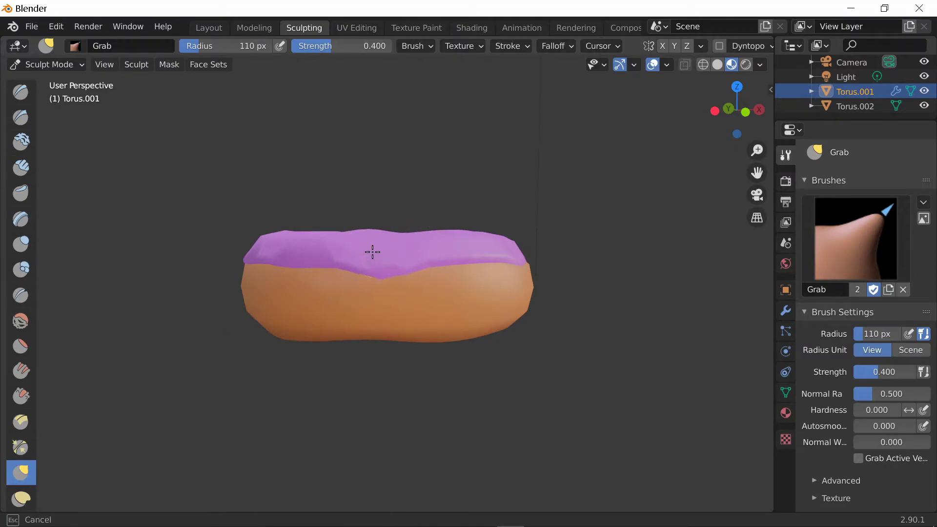
# Pull the icing's inner edge down into the donut's hole with the Grab brush and check it from below.
pyautogui.moveTo(550, 332); pyautogui.dragTo(369, 406, button='middle')
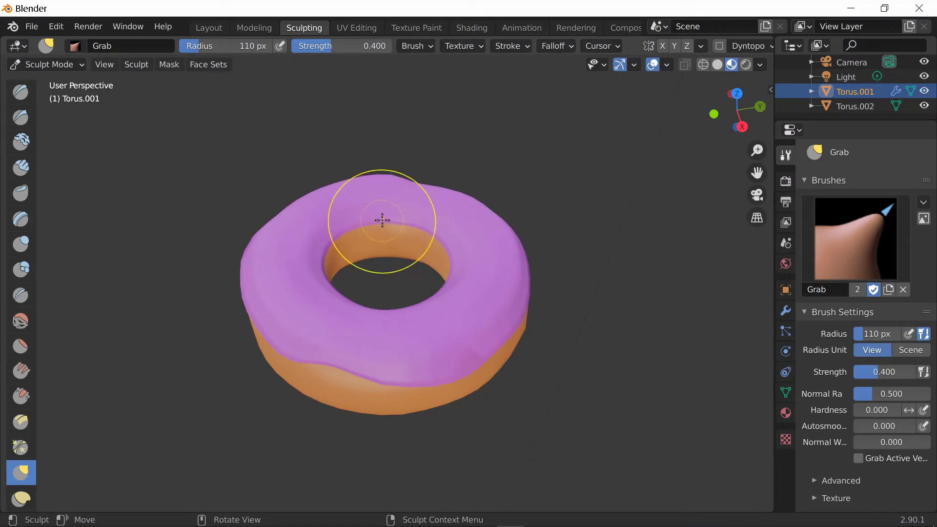
pyautogui.moveTo(382, 221); pyautogui.dragTo(385, 245)
pyautogui.moveTo(366, 443)
pyautogui.mouseDown(button='middle')
pyautogui.moveTo(429, 287)
pyautogui.moveTo(387, 297)
pyautogui.mouseUp(button='middle')
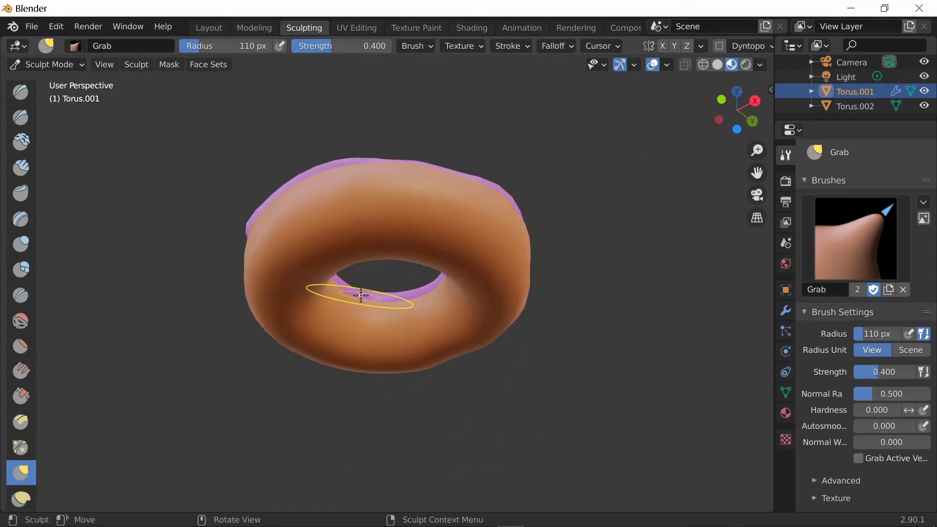
# Adjust the icing's inner edge around the donut's hole with short Grab brush strokes from below and above.
pyautogui.moveTo(364, 294); pyautogui.dragTo(372, 296)
pyautogui.moveTo(529, 395)
pyautogui.mouseDown(button='middle')
pyautogui.moveTo(522, 140)
pyautogui.moveTo(519, 245)
pyautogui.mouseUp(button='middle')
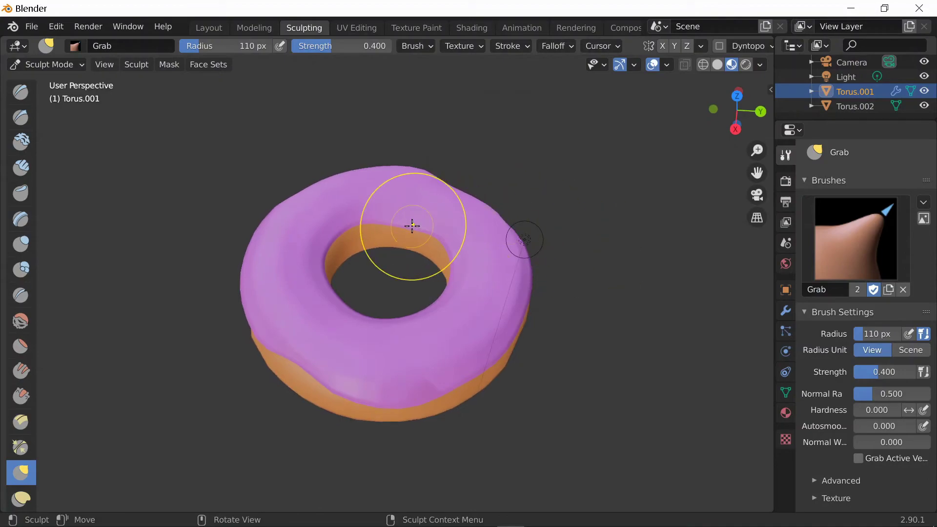
pyautogui.moveTo(404, 218); pyautogui.dragTo(403, 212)
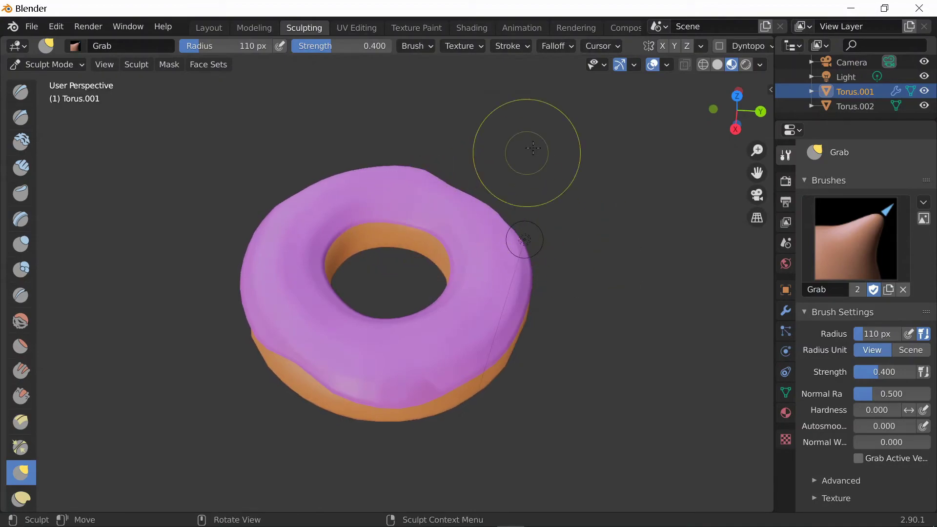
# Refine the drips along the icing's outer edge with a few more Grab brush strokes around the side.
pyautogui.moveTo(510, 156)
pyautogui.mouseDown(button='middle')
pyautogui.moveTo(551, 177)
pyautogui.moveTo(286, 219)
pyautogui.moveTo(426, 261)
pyautogui.mouseUp(button='middle')
pyautogui.moveTo(443, 262)
pyautogui.mouseDown()
pyautogui.moveTo(563, 228)
pyautogui.moveTo(555, 260)
pyautogui.mouseUp()
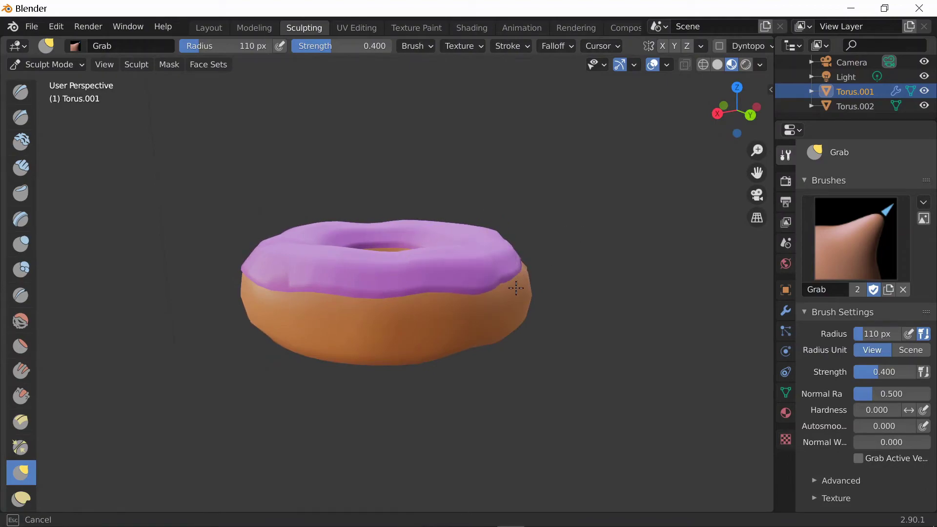
pyautogui.moveTo(500, 283); pyautogui.dragTo(503, 281)
pyautogui.moveTo(569, 151)
pyautogui.mouseDown(button='middle')
pyautogui.moveTo(165, 411)
pyautogui.moveTo(339, 356)
pyautogui.moveTo(481, 212)
pyautogui.moveTo(337, 284)
pyautogui.mouseUp(button='middle')
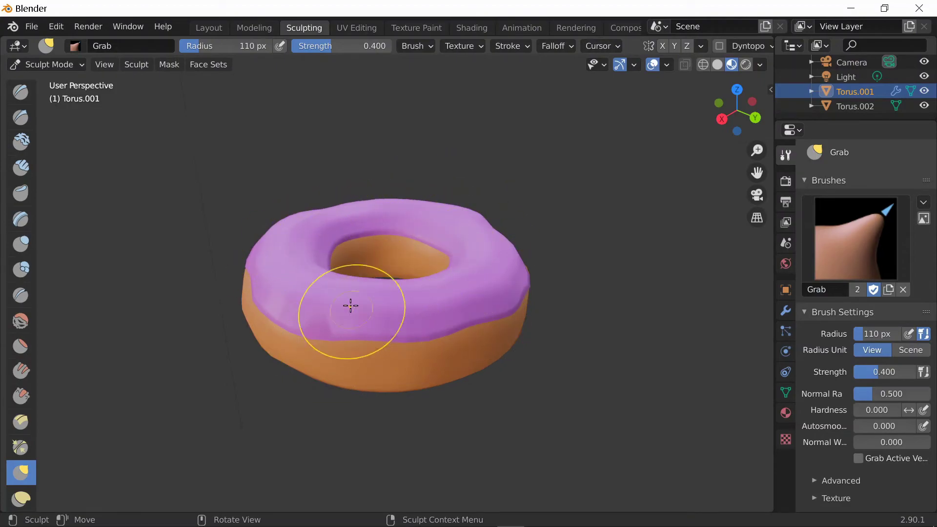
pyautogui.moveTo(351, 306); pyautogui.dragTo(429, 295, button='middle')
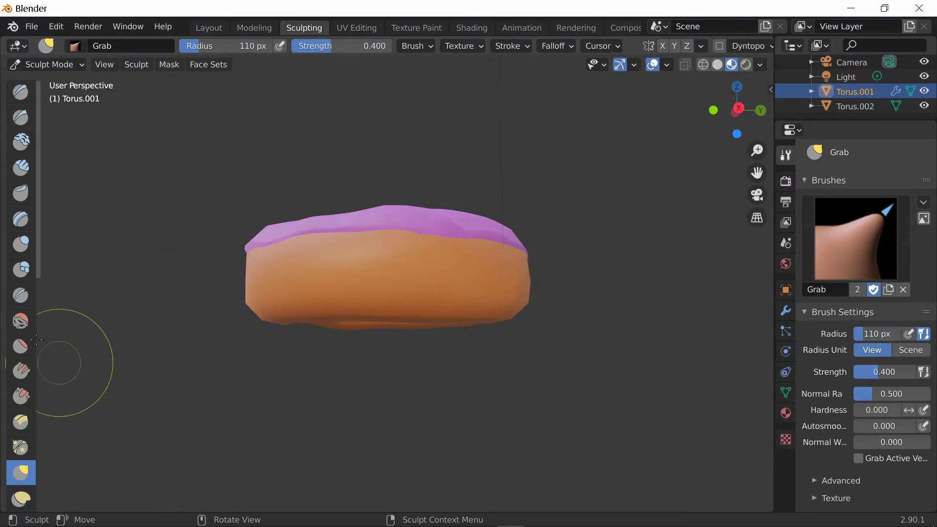
# Switch the sculpting brush to Draw and return to the Layout workspace with a side view of the donut.
pyautogui.click(21, 92)
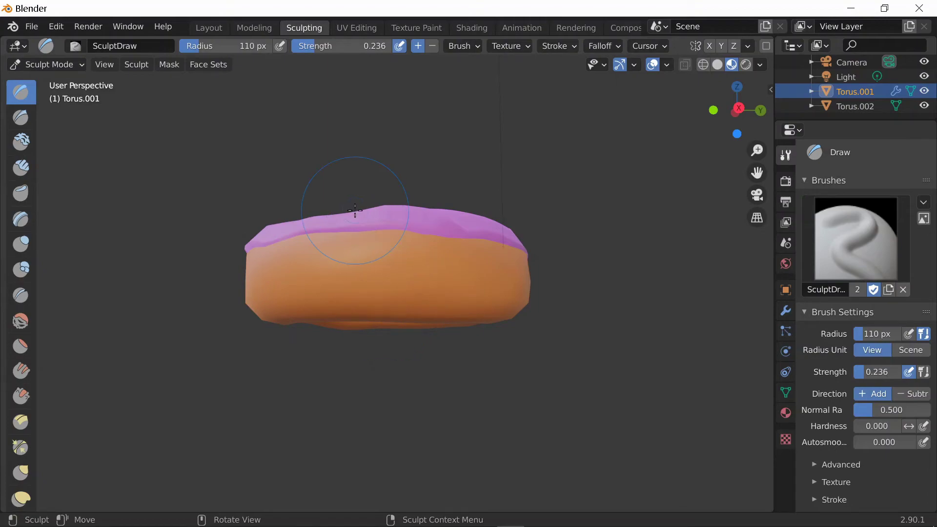
pyautogui.rightClick(329, 272)
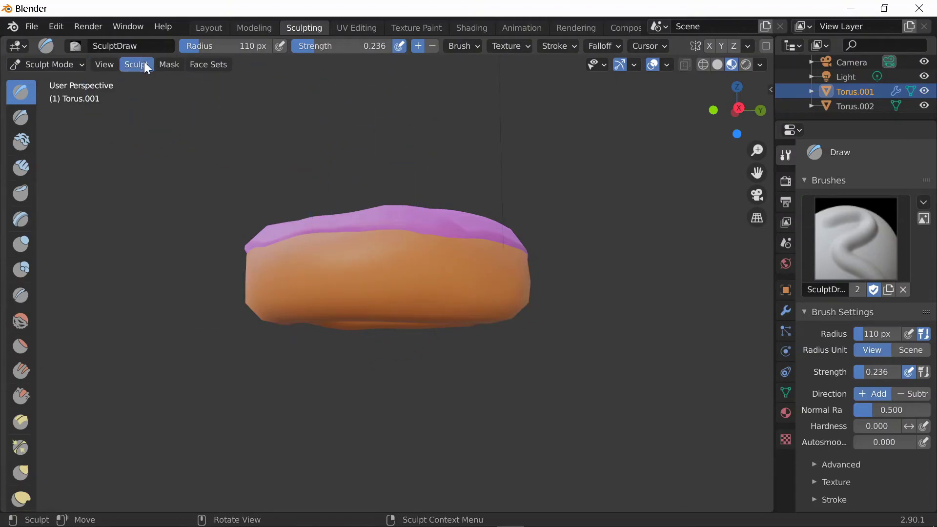
pyautogui.click(207, 30)
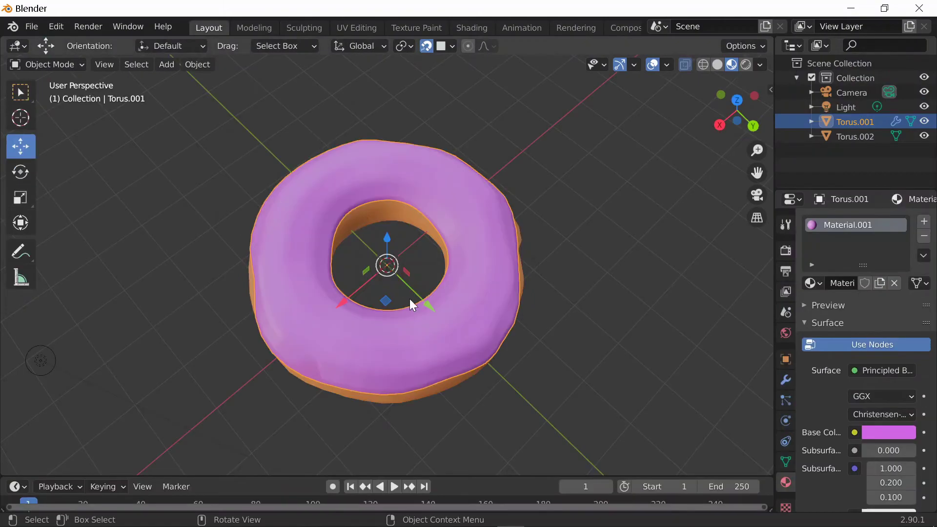
pyautogui.moveTo(88, 233); pyautogui.dragTo(166, 147, button='middle')
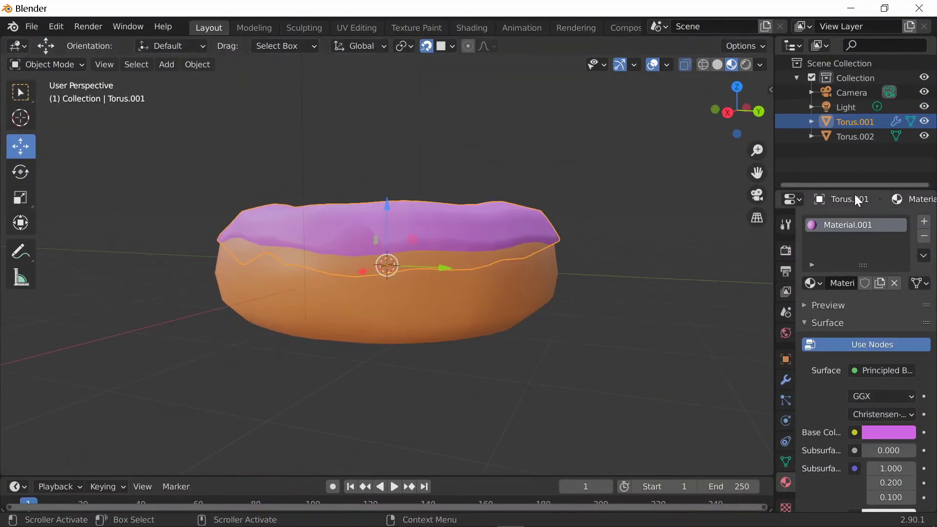
# Try to subdivide the donut base Torus.002 in Edit Mode with one cut, and return to Object Mode.
pyautogui.click(849, 136)
pyautogui.rightClick(532, 260)
pyautogui.click(629, 211)
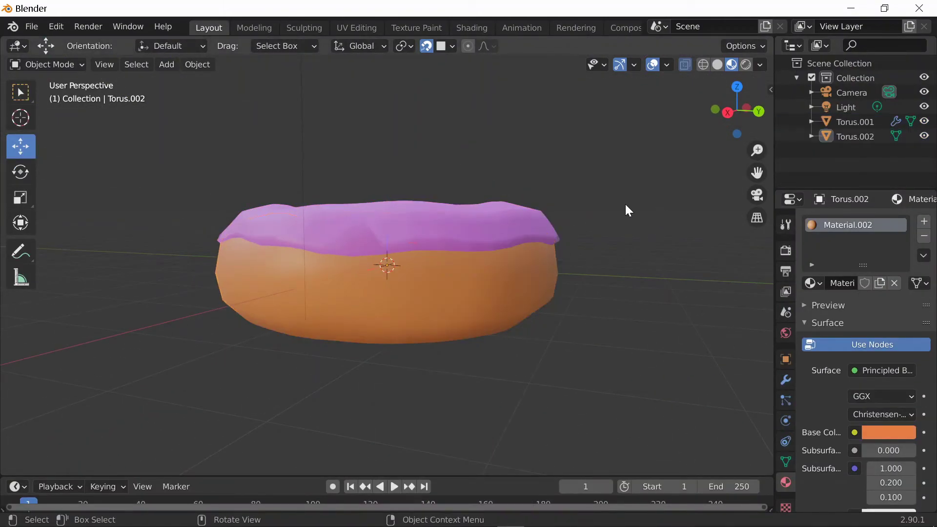
pyautogui.click(47, 65)
pyautogui.click(44, 96)
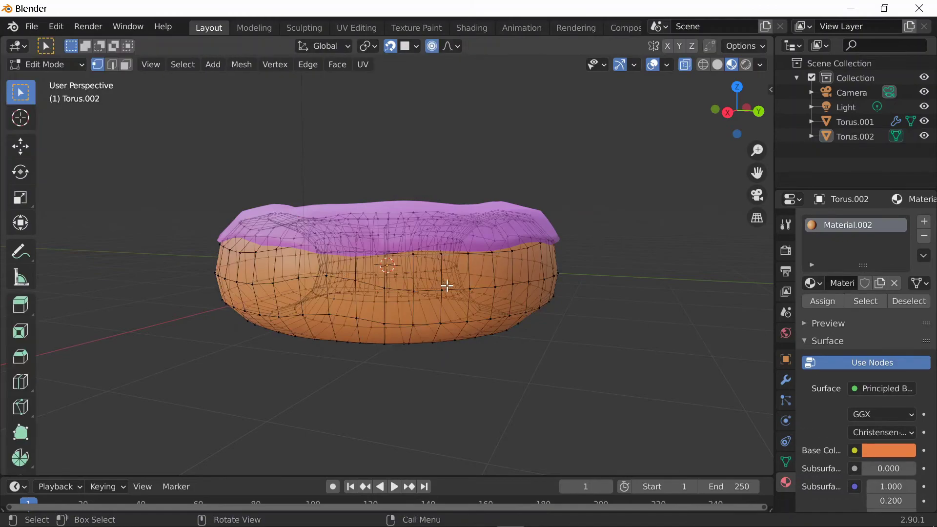
pyautogui.rightClick(474, 283)
pyautogui.click(465, 240)
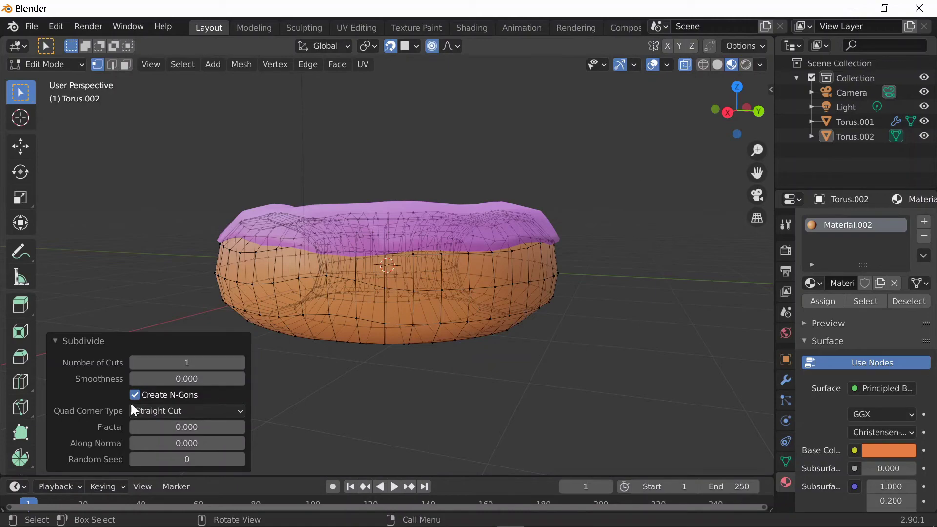
pyautogui.click(63, 64)
pyautogui.click(63, 81)
# Examine the donut from all sides, near and far, checking the icing's drips against the base.
pyautogui.moveTo(549, 153); pyautogui.dragTo(224, 172, button='middle')
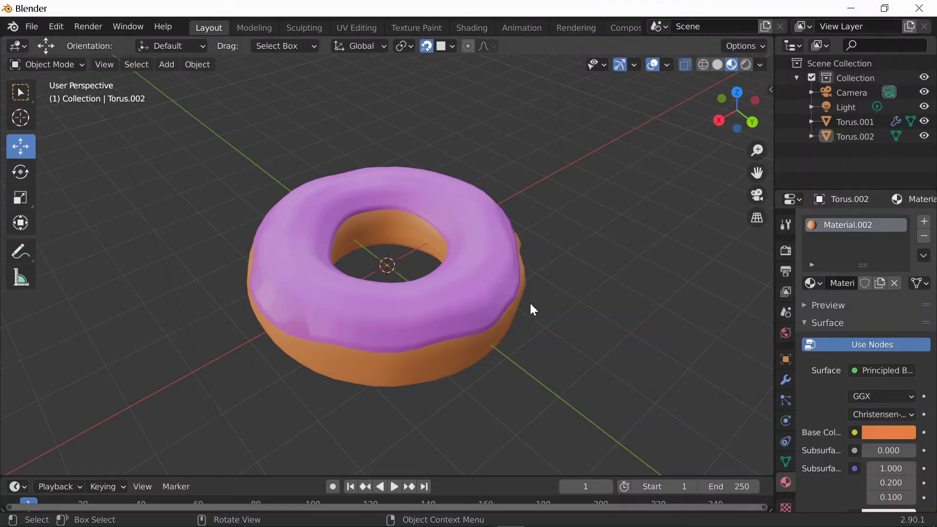
pyautogui.moveTo(517, 384); pyautogui.dragTo(262, 309, button='middle')
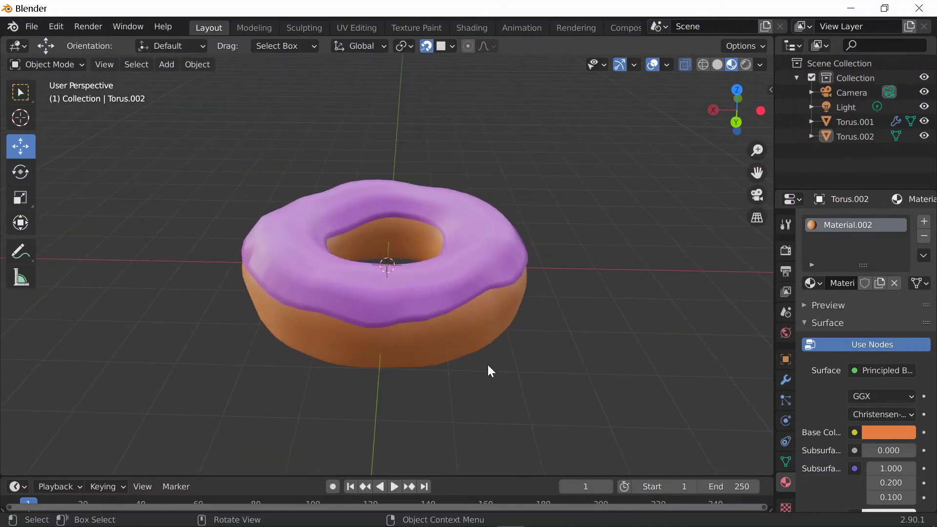
pyautogui.moveTo(651, 368); pyautogui.dragTo(518, 347, button='middle')
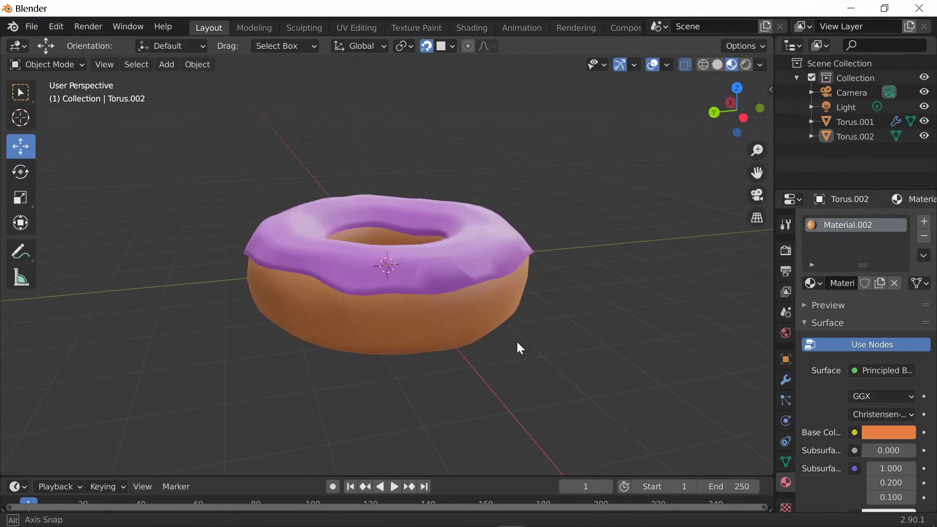
pyautogui.scroll(-5, 517, 344)
pyautogui.scroll(-5, 510, 337)
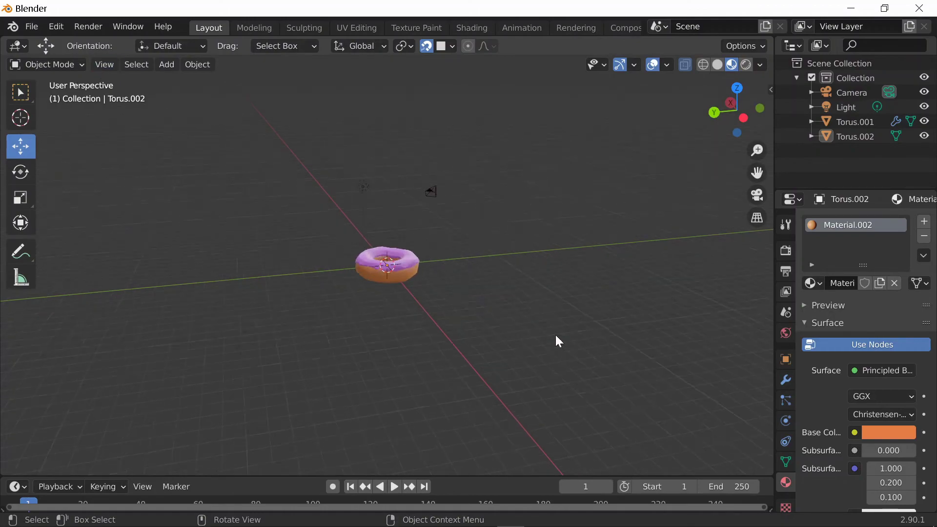
pyautogui.scroll(5, 561, 337)
pyautogui.moveTo(584, 368); pyautogui.dragTo(559, 377, button='middle')
pyautogui.scroll(-3, 347, 357)
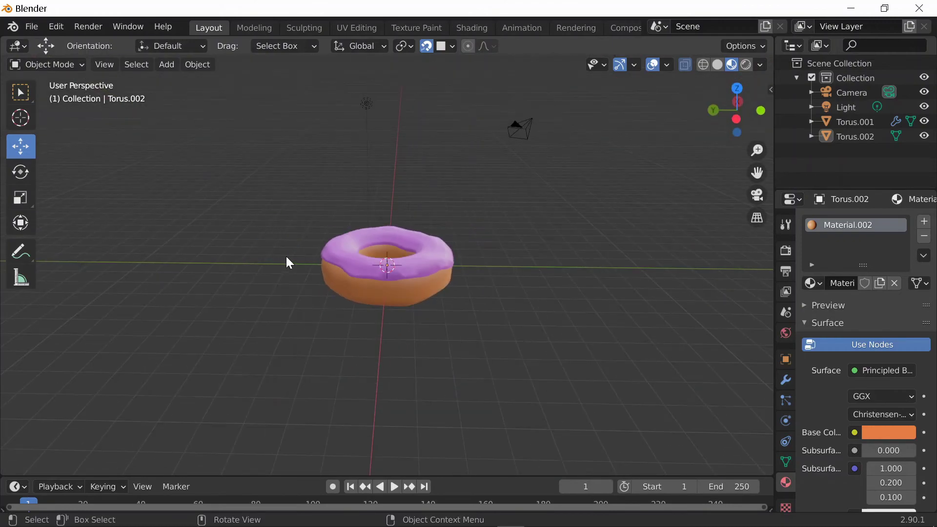
pyautogui.moveTo(376, 322); pyautogui.dragTo(695, 288, button='middle')
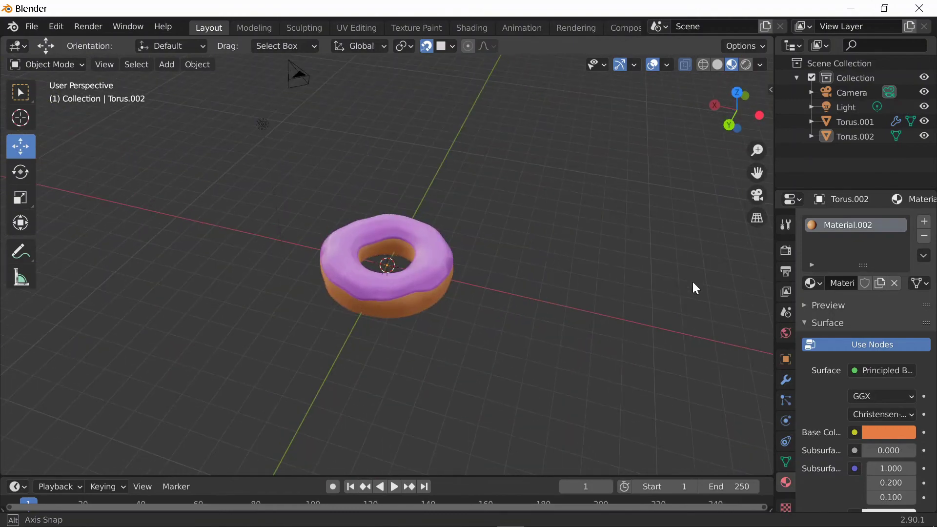
pyautogui.scroll(-4, 613, 293)
pyautogui.scroll(4, 521, 318)
pyautogui.scroll(-4, 512, 302)
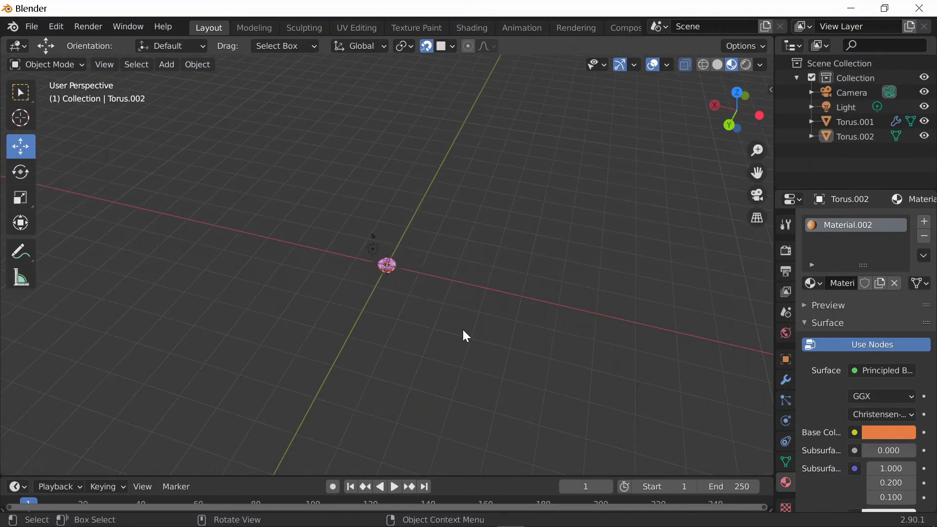
pyautogui.scroll(10, 504, 330)
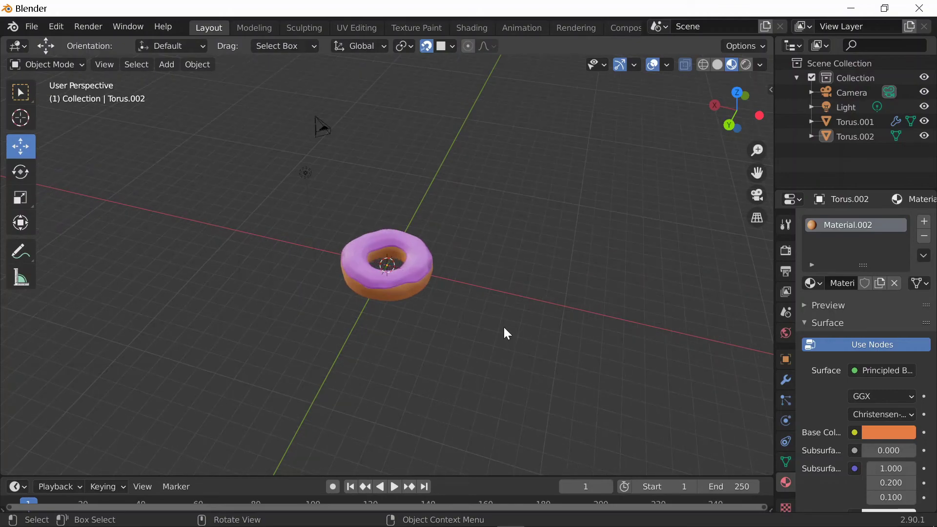
pyautogui.moveTo(504, 439); pyautogui.dragTo(537, 356, button='middle')
pyautogui.scroll(-5, 341, 334)
pyautogui.scroll(4, 340, 334)
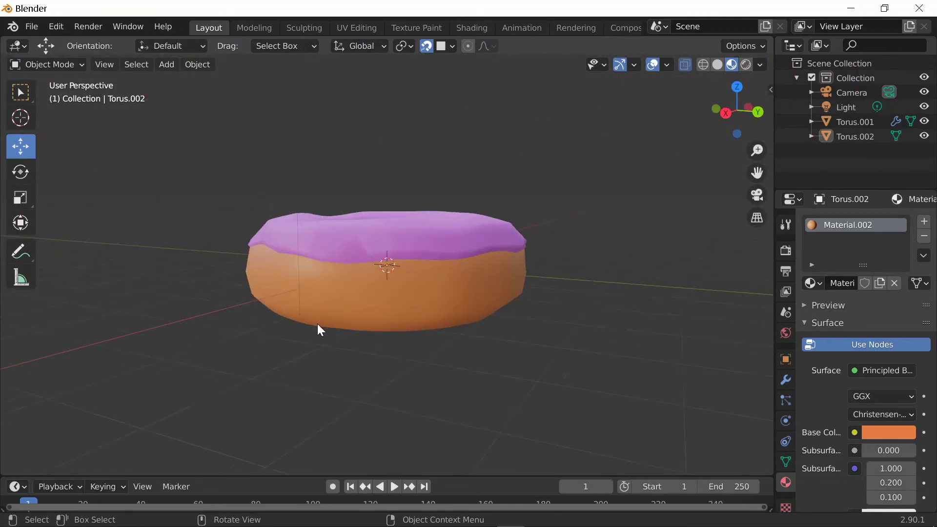
pyautogui.moveTo(318, 329); pyautogui.dragTo(113, 392, button='middle')
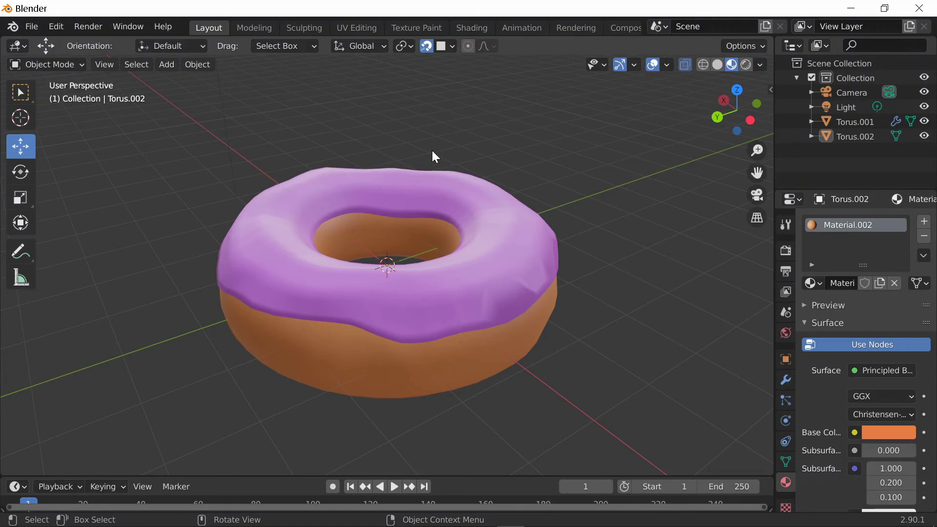
pyautogui.moveTo(645, 175); pyautogui.dragTo(596, 161, button='middle')
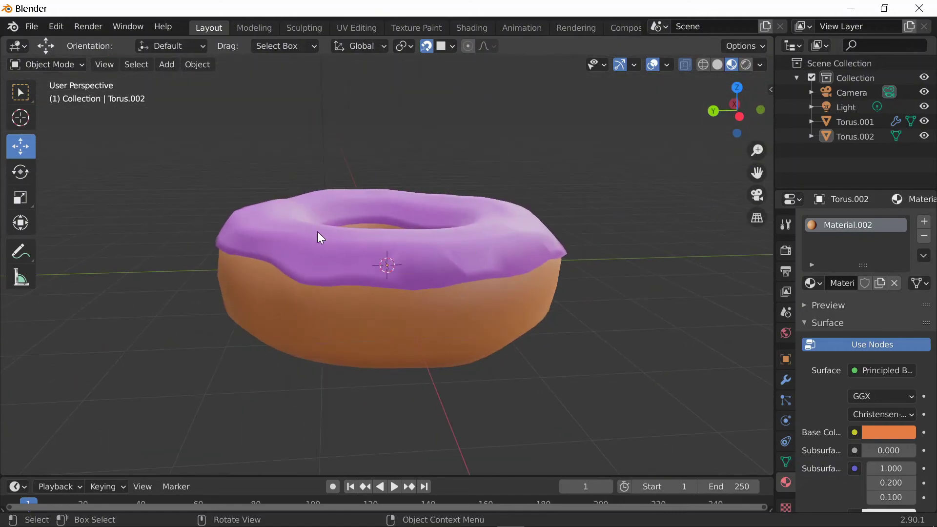
# Inspect the donut within the whole scene, including the camera and light, from several angles and distances.
pyautogui.scroll(-4, 540, 349)
pyautogui.scroll(4, 650, 255)
pyautogui.moveTo(651, 255); pyautogui.dragTo(503, 282, button='middle')
pyautogui.scroll(-3, 502, 283)
pyautogui.moveTo(406, 330); pyautogui.dragTo(450, 384, button='middle')
pyautogui.scroll(2, 450, 384)
pyautogui.scroll(-5, 339, 365)
pyautogui.scroll(5, 304, 363)
pyautogui.scroll(-3, 291, 351)
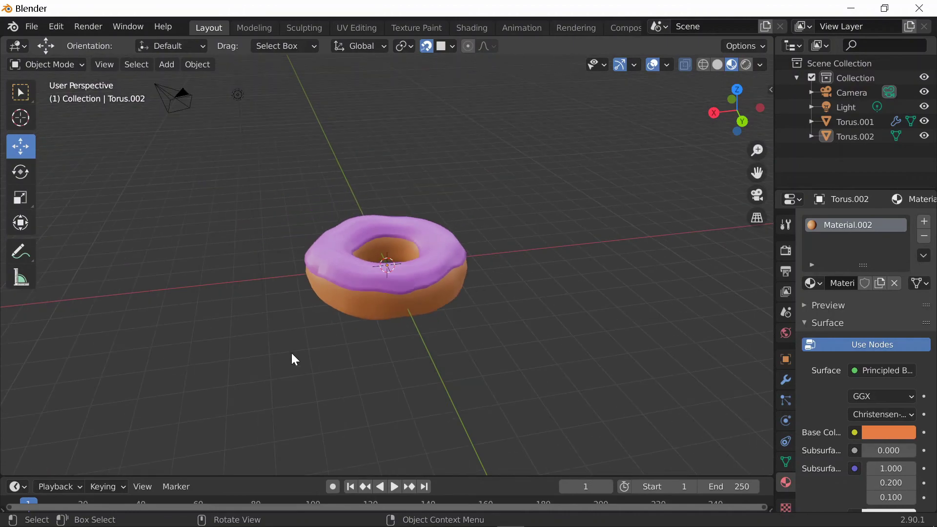
pyautogui.moveTo(291, 352); pyautogui.dragTo(426, 326, button='middle')
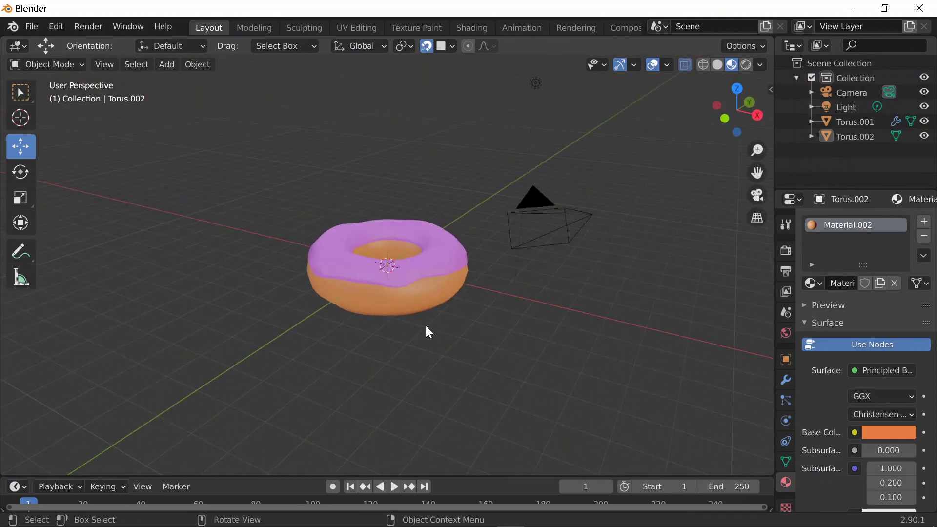
pyautogui.scroll(-3, 346, 350)
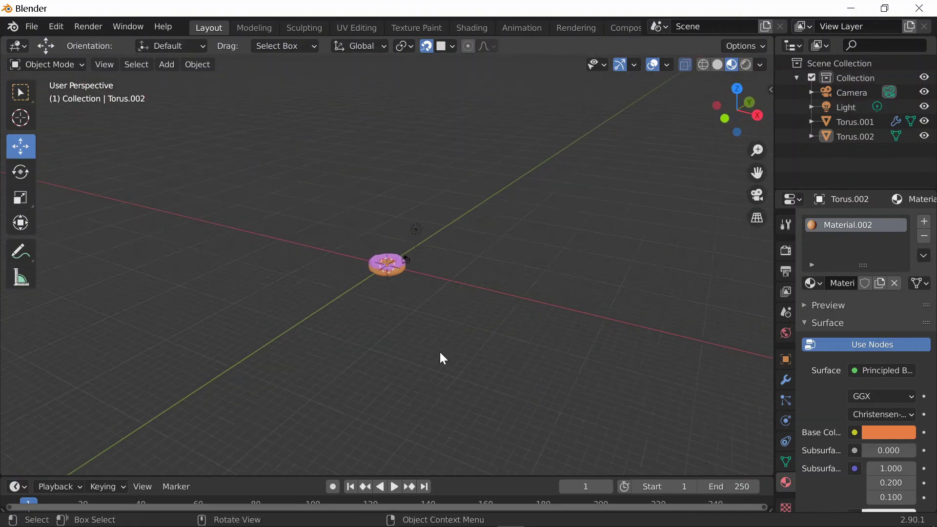
pyautogui.scroll(5, 441, 332)
pyautogui.moveTo(133, 268); pyautogui.dragTo(222, 286, button='middle')
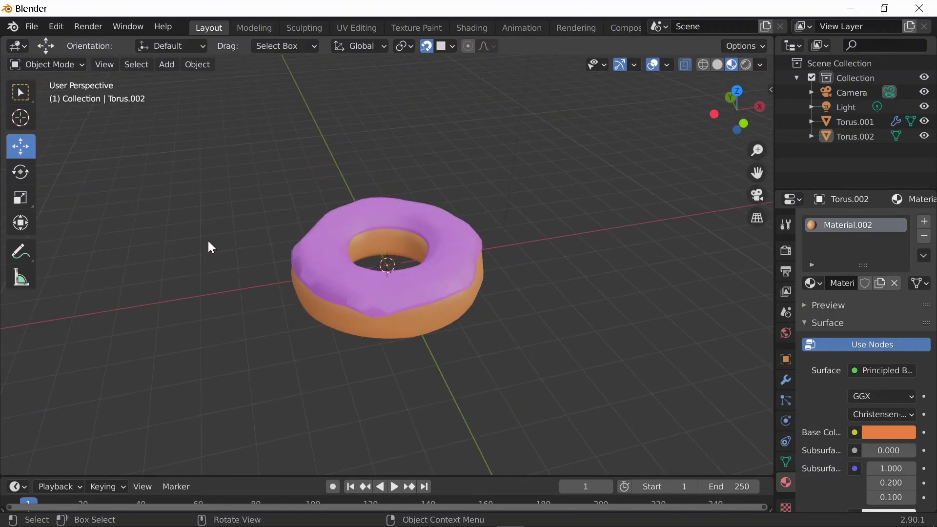
pyautogui.moveTo(211, 246); pyautogui.dragTo(389, 256, button='middle')
pyautogui.scroll(-3, 498, 251)
pyautogui.moveTo(498, 251); pyautogui.dragTo(526, 241, button='middle')
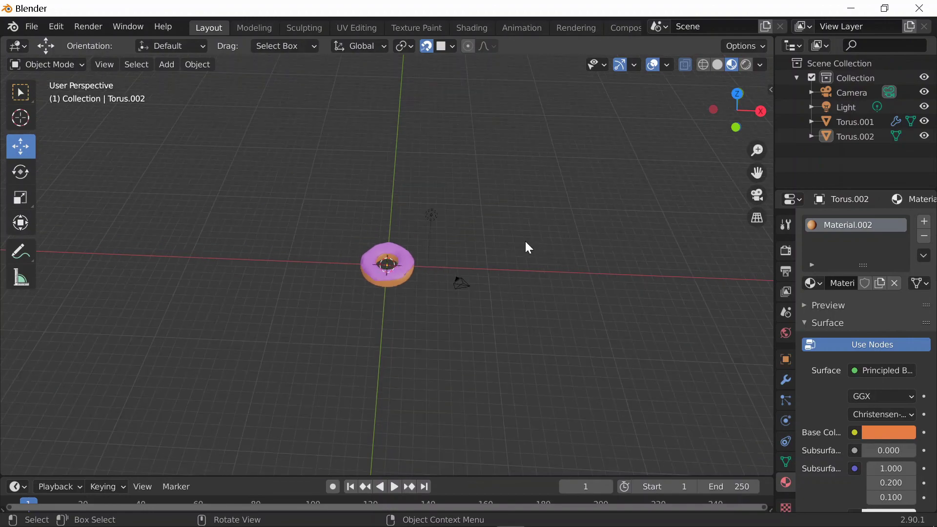
pyautogui.scroll(-8, 561, 263)
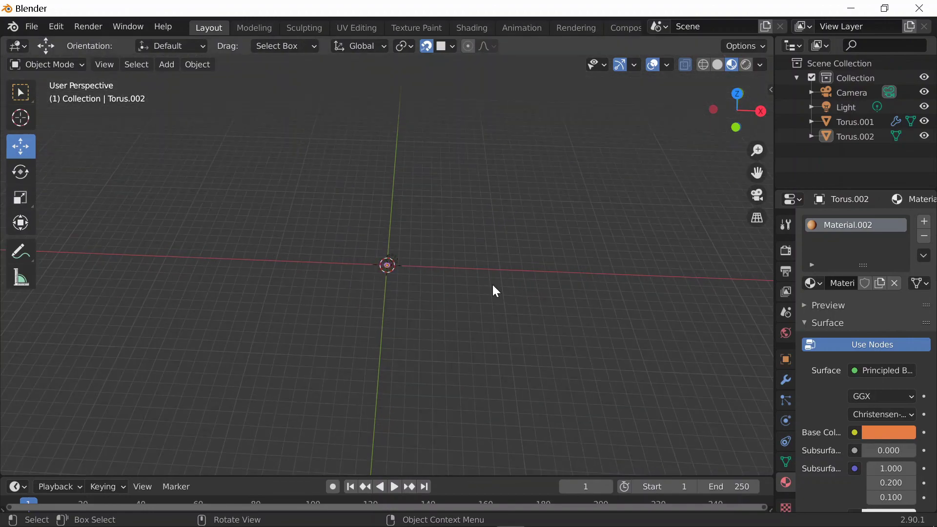
pyautogui.scroll(4, 445, 284)
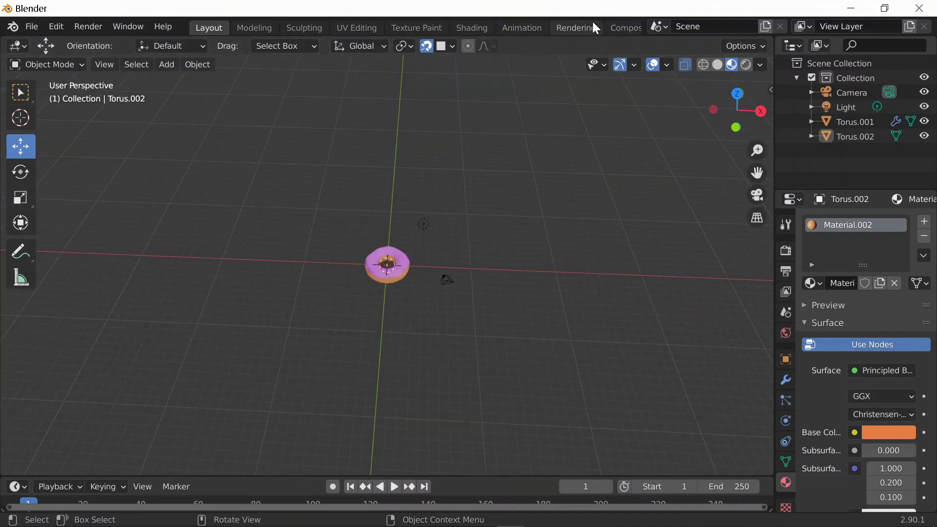
# Look briefly at the Rendering workspace, return to Layout and view the donut from obliquely above.
pyautogui.click(576, 28)
pyautogui.click(217, 30)
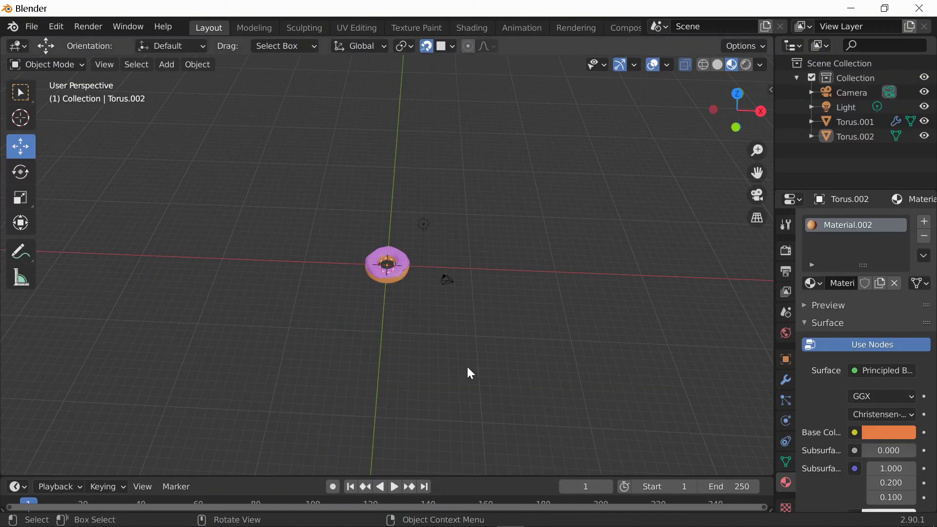
pyautogui.scroll(5, 432, 340)
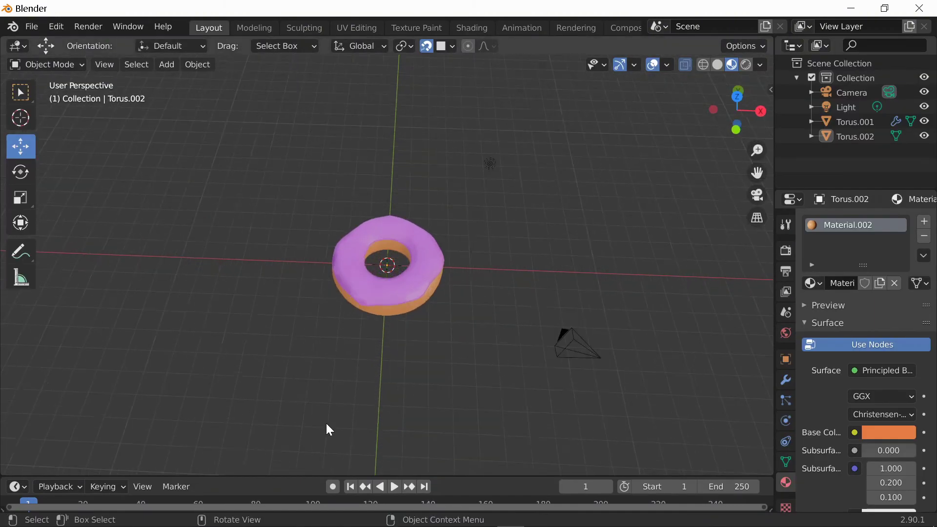
pyautogui.moveTo(208, 362); pyautogui.dragTo(662, 265, button='middle')
pyautogui.moveTo(433, 350); pyautogui.dragTo(295, 384, button='middle')
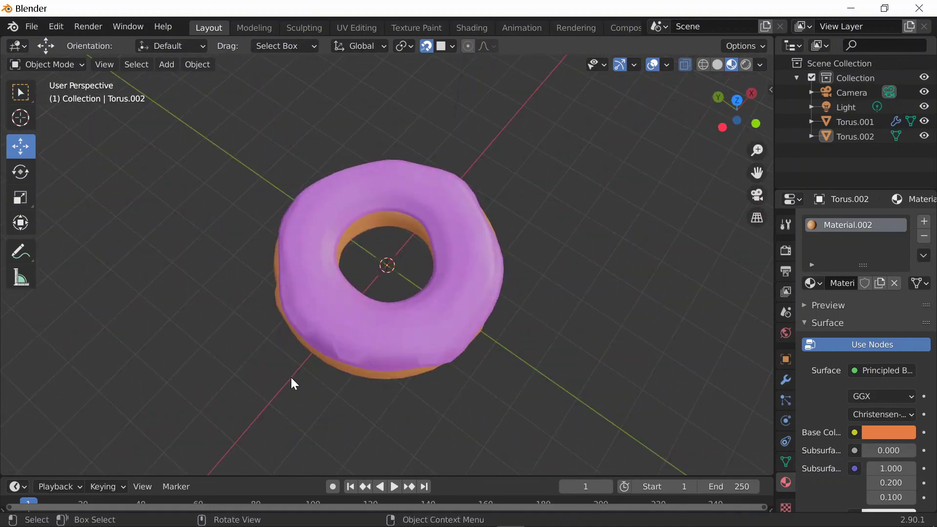